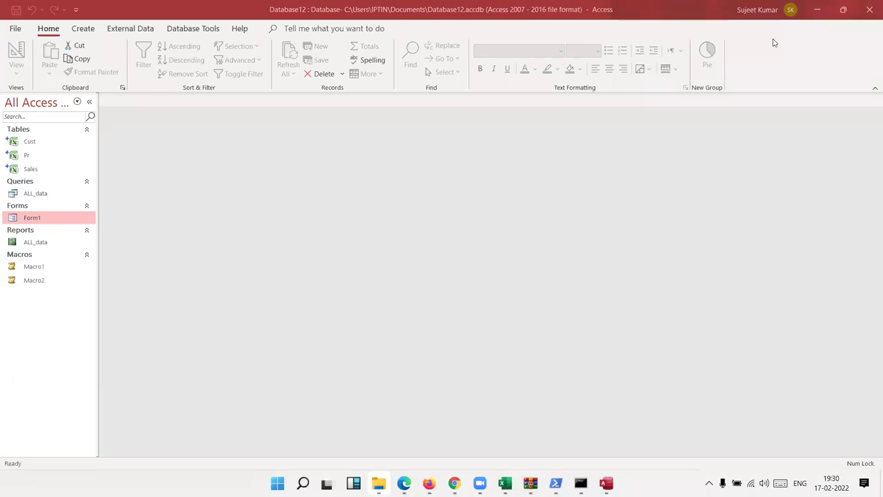
# Delete Macro1 and then Macro2 from the navigation pane, confirming each deletion
pyautogui.rightClick(53, 266)
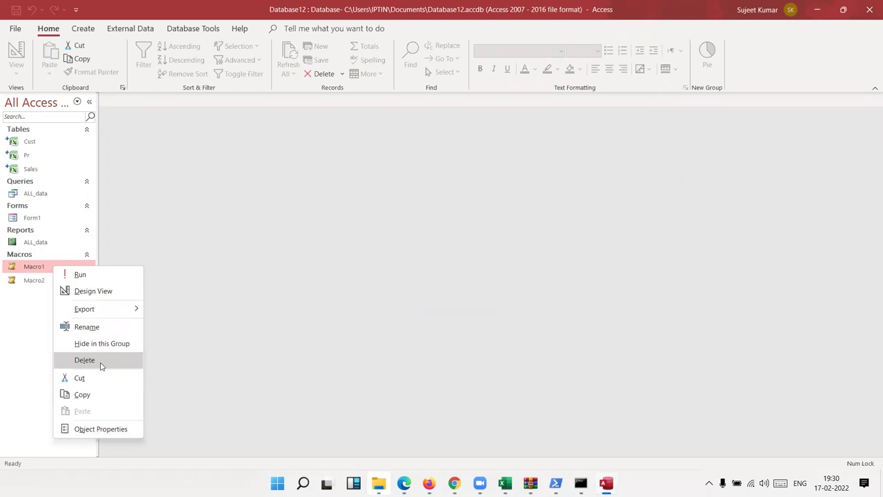
pyautogui.click(101, 360)
pyautogui.click(414, 276)
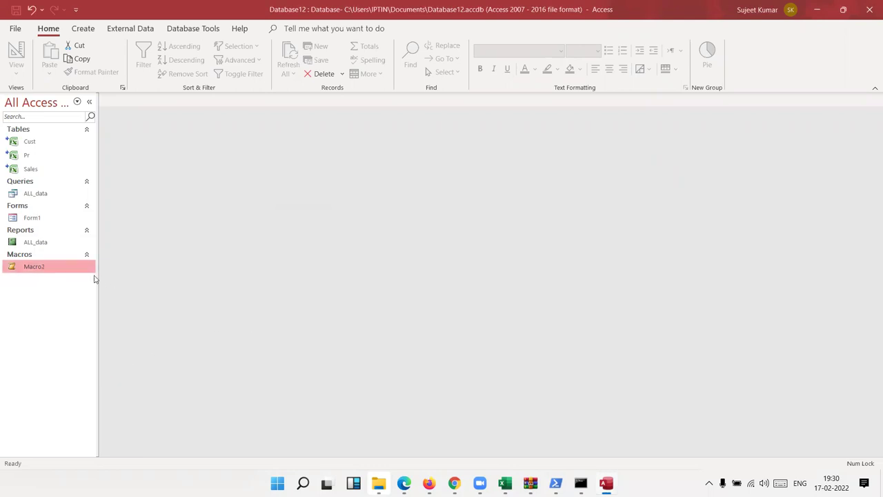
pyautogui.rightClick(50, 269)
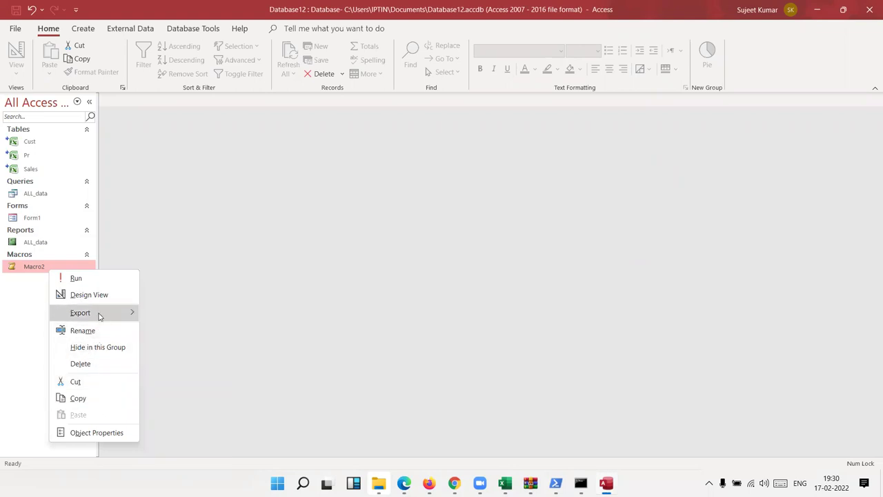
pyautogui.click(83, 364)
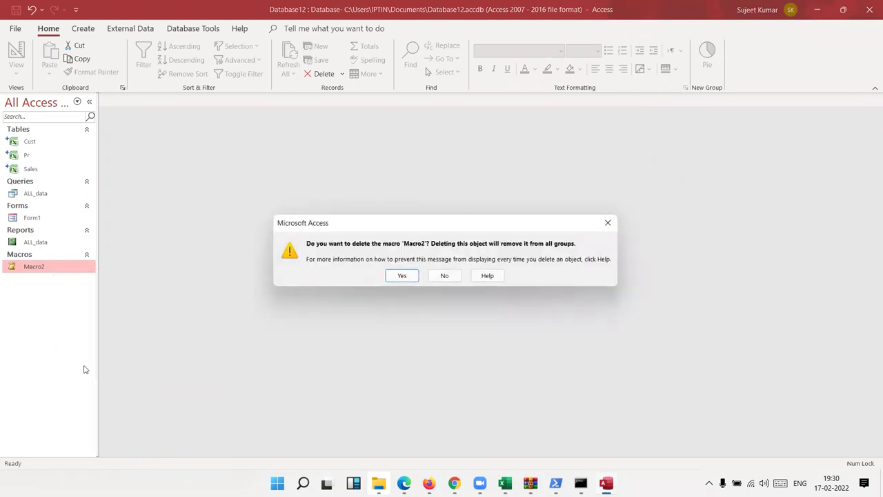
pyautogui.click(397, 277)
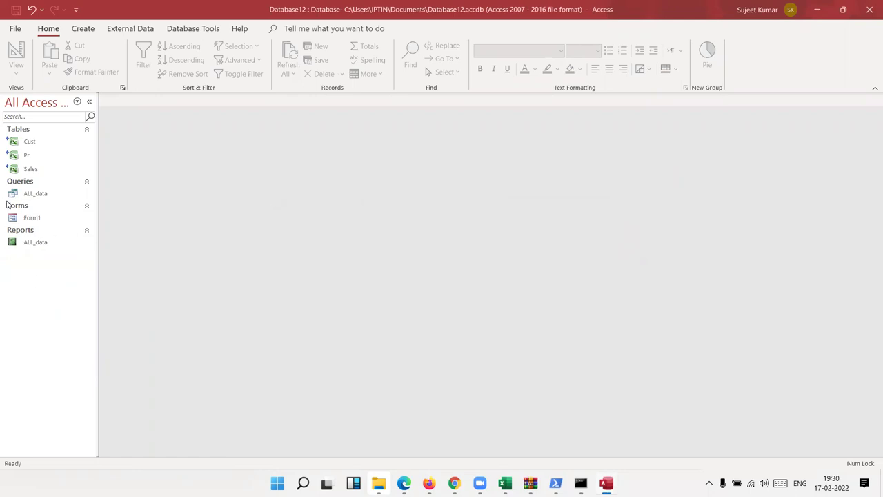
# Open Form1 to look it over, then close it
pyautogui.click(33, 219)
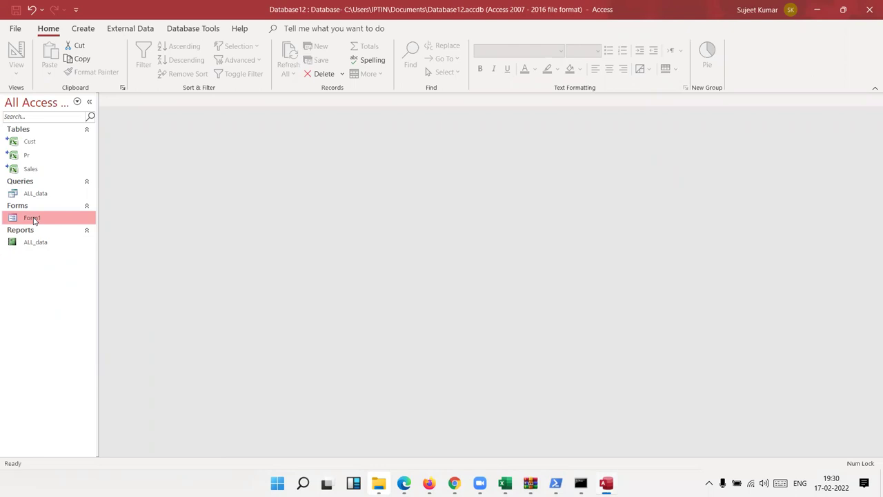
pyautogui.doubleClick(33, 219)
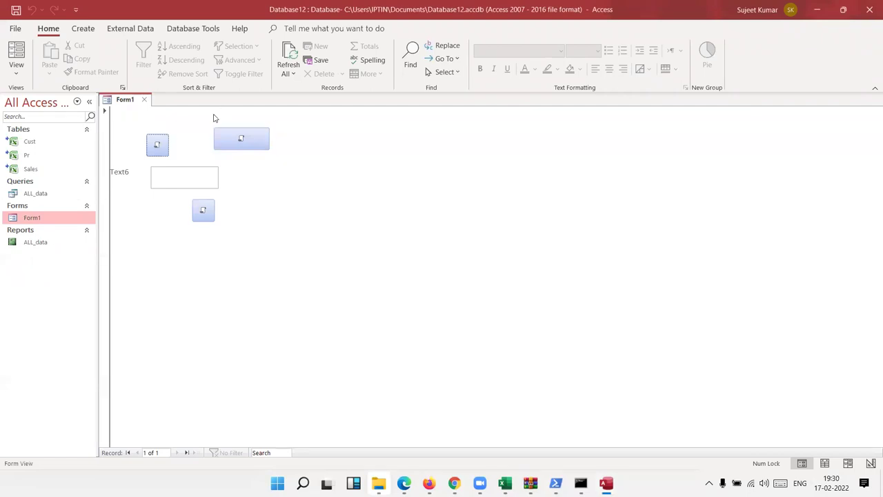
pyautogui.click(144, 99)
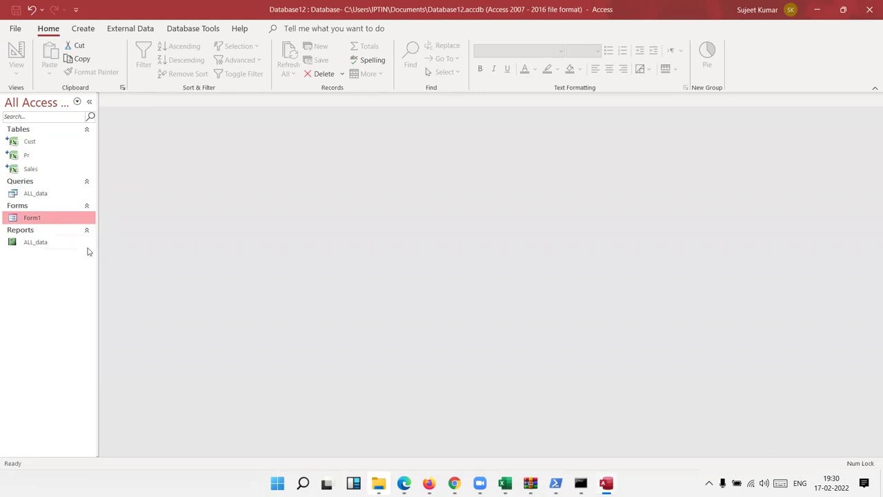
# Open the ALL_data query to review its sales records, then close the datasheet
pyautogui.click(91, 34)
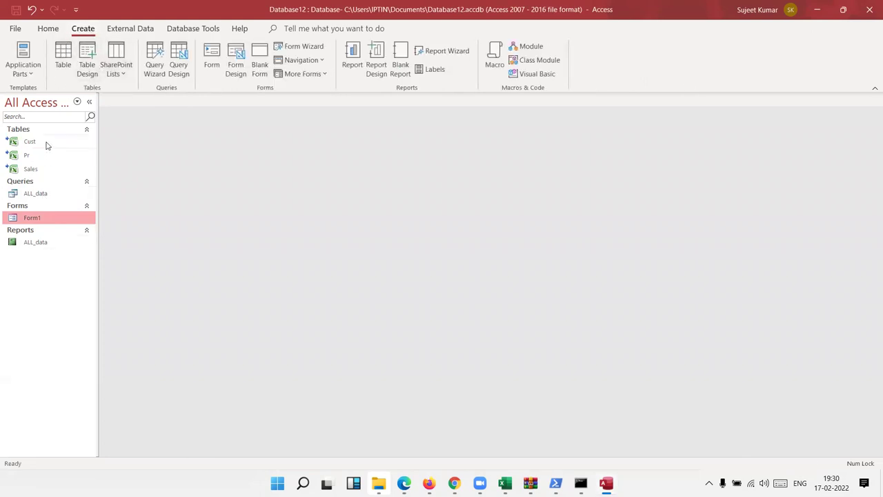
pyautogui.click(42, 194)
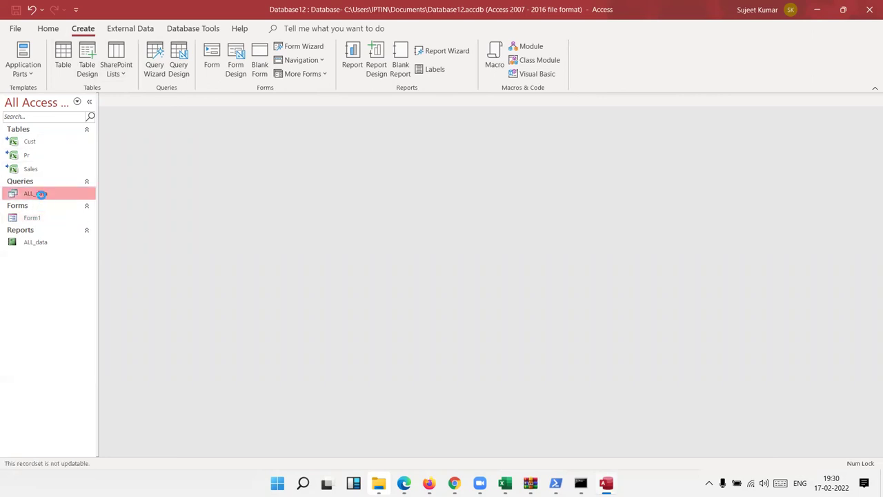
pyautogui.doubleClick(41, 194)
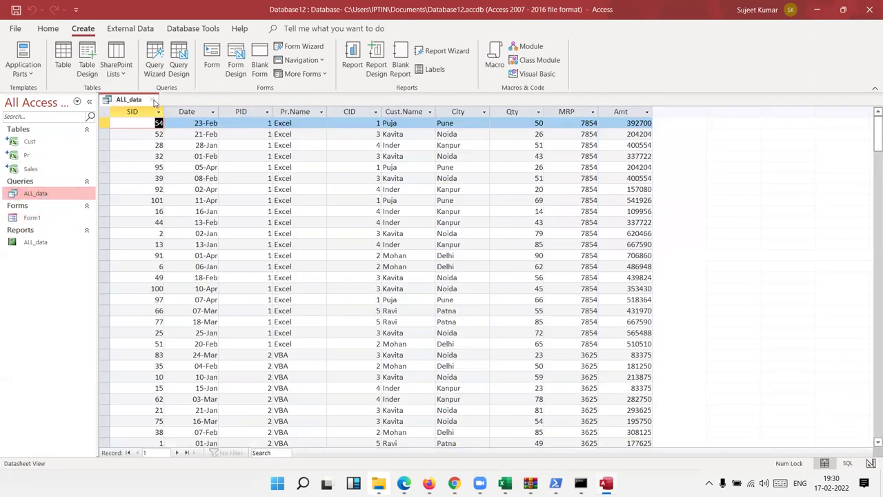
pyautogui.click(152, 100)
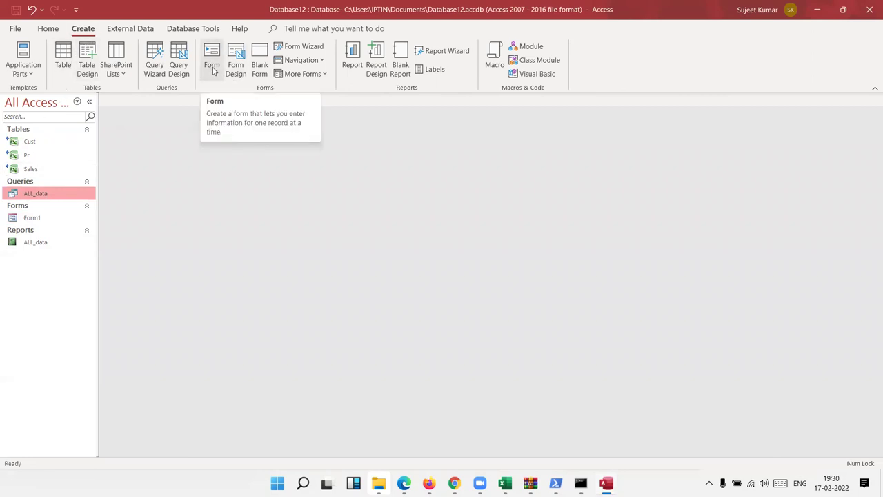
# Create a form from ALL_data with narrowed text boxes, save it as ALL_data, and glance at Form1
pyautogui.click(213, 68)
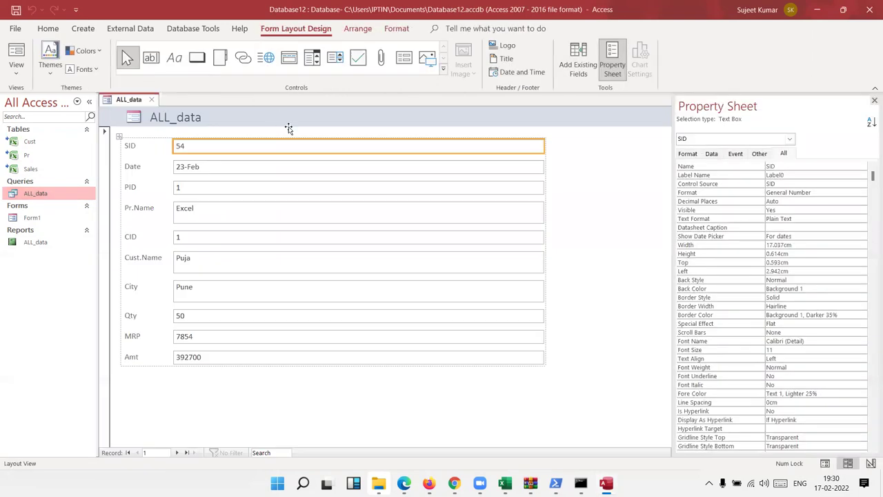
pyautogui.moveTo(543, 147)
pyautogui.mouseDown()
pyautogui.moveTo(227, 156)
pyautogui.moveTo(236, 157)
pyautogui.mouseUp()
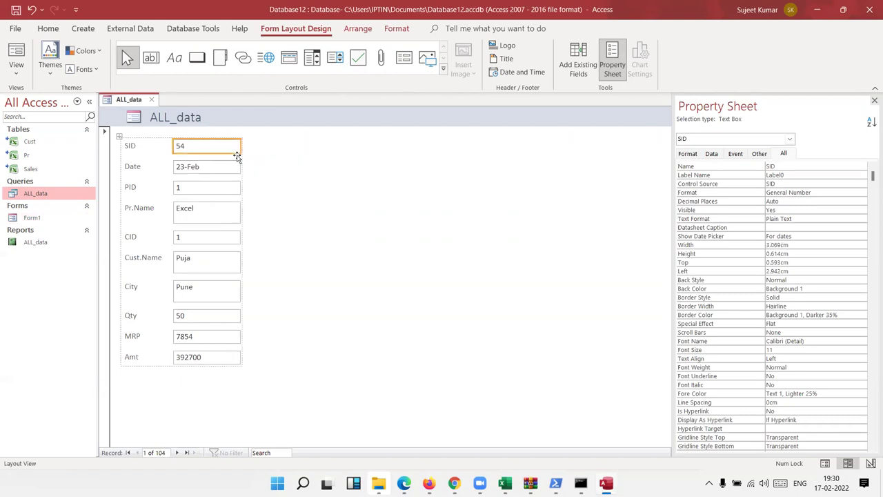
pyautogui.click(153, 100)
pyautogui.click(403, 274)
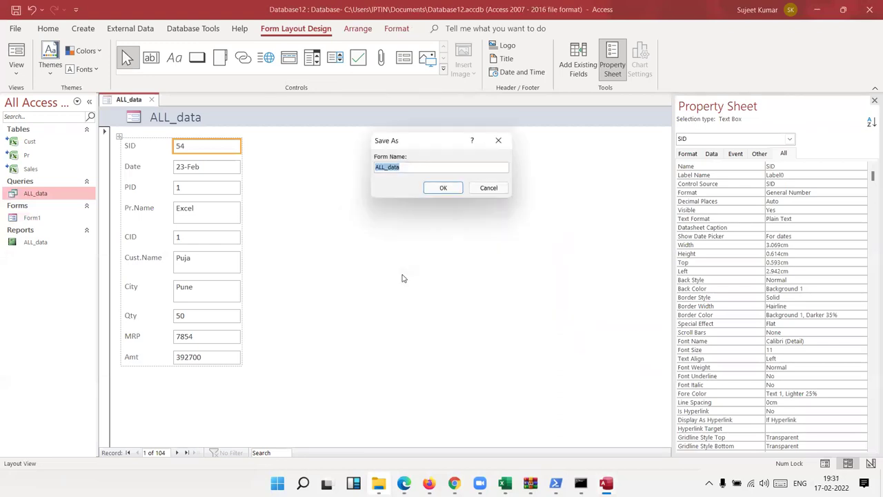
pyautogui.click(445, 187)
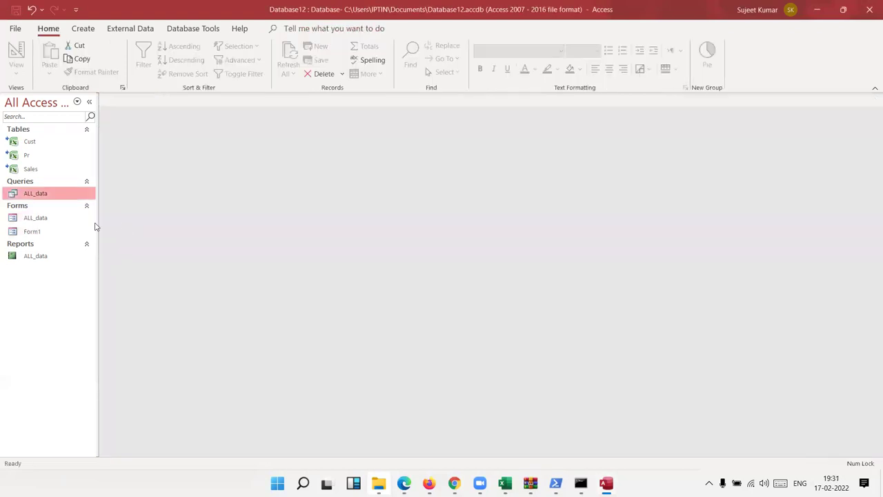
pyautogui.doubleClick(69, 235)
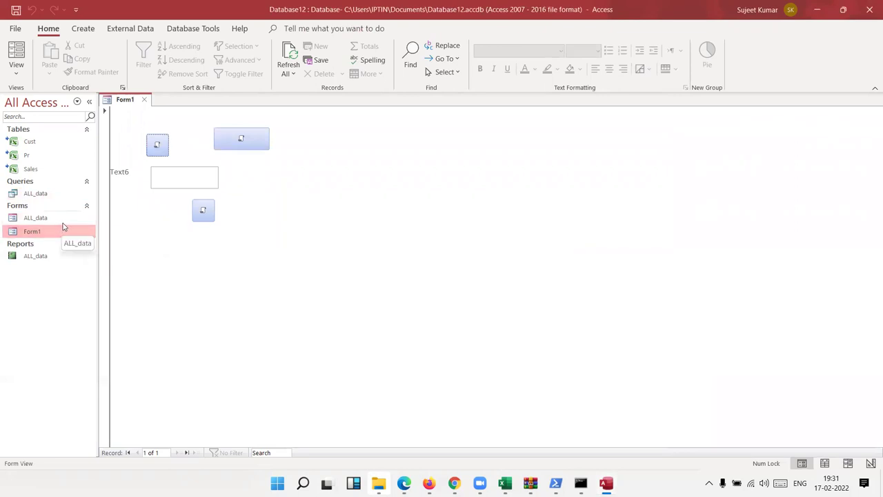
pyautogui.click(144, 99)
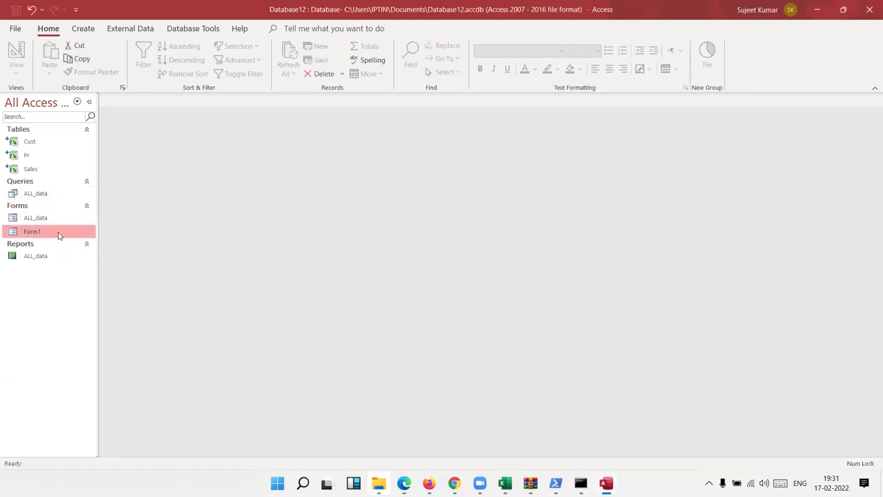
# Open Form1 in Design View and enlarge it to about 10.2 cm wide and taller
pyautogui.rightClick(55, 236)
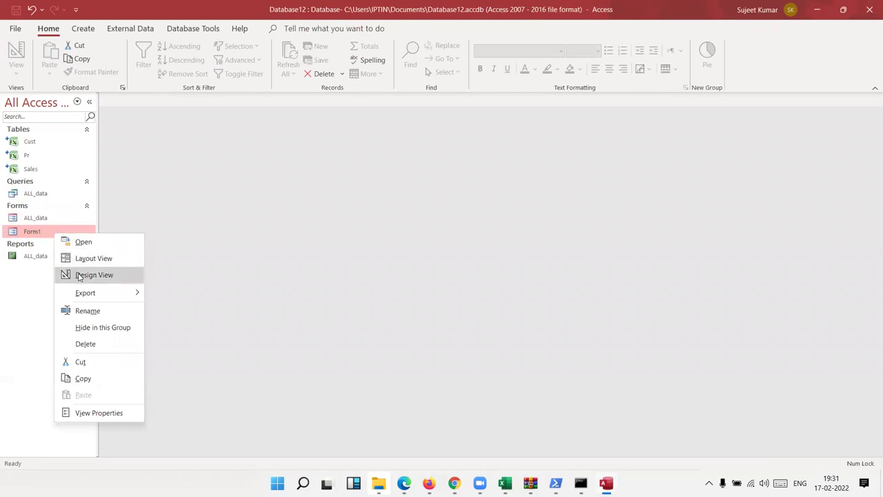
pyautogui.click(94, 275)
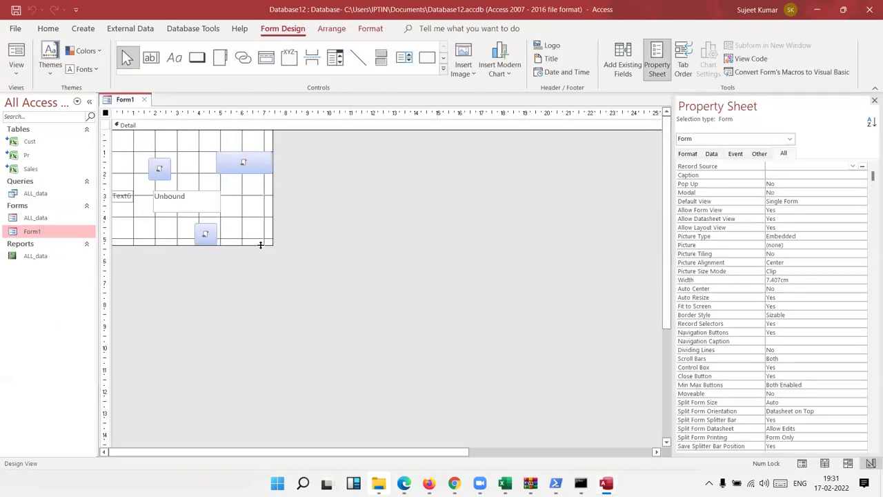
pyautogui.moveTo(269, 244); pyautogui.dragTo(271, 331)
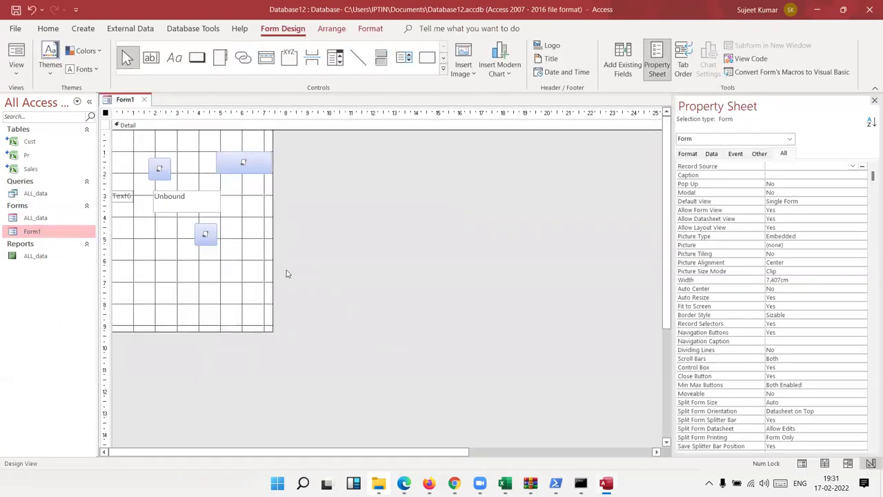
pyautogui.moveTo(272, 247); pyautogui.dragTo(333, 252)
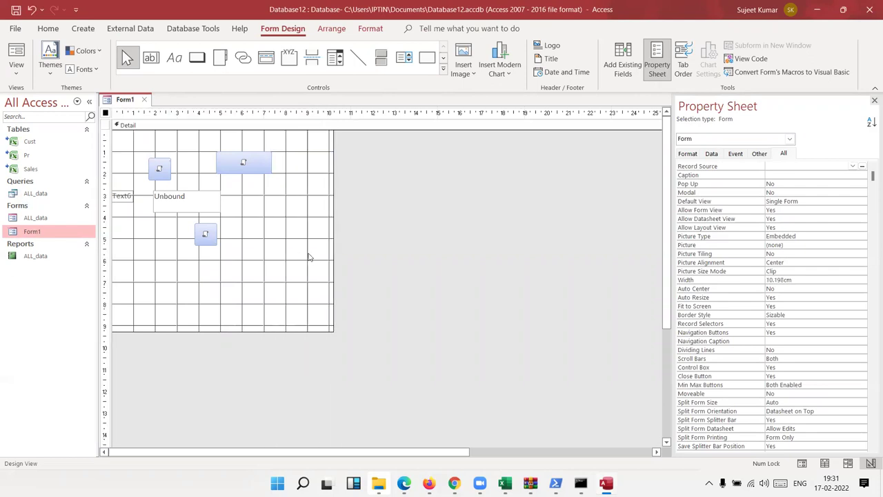
# Select and delete all of Form1's existing controls
pyautogui.hotkey('ctrl', 'a')
pyautogui.press('Delete')
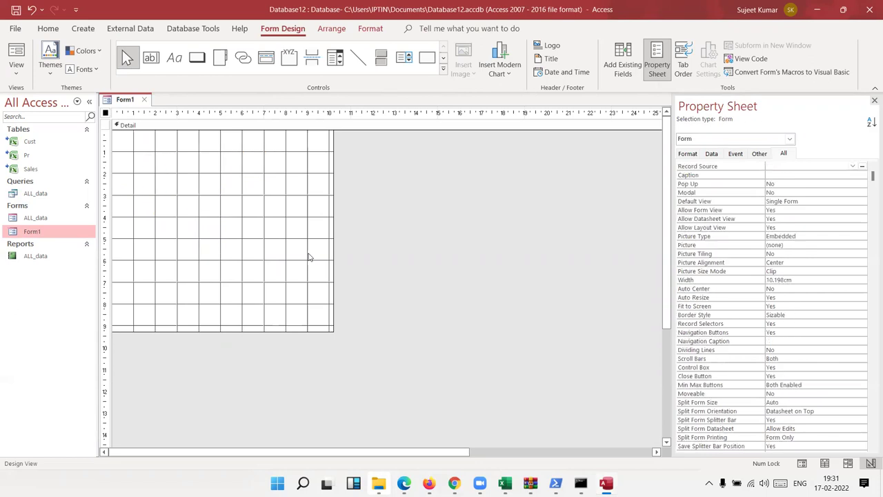
pyautogui.click(196, 57)
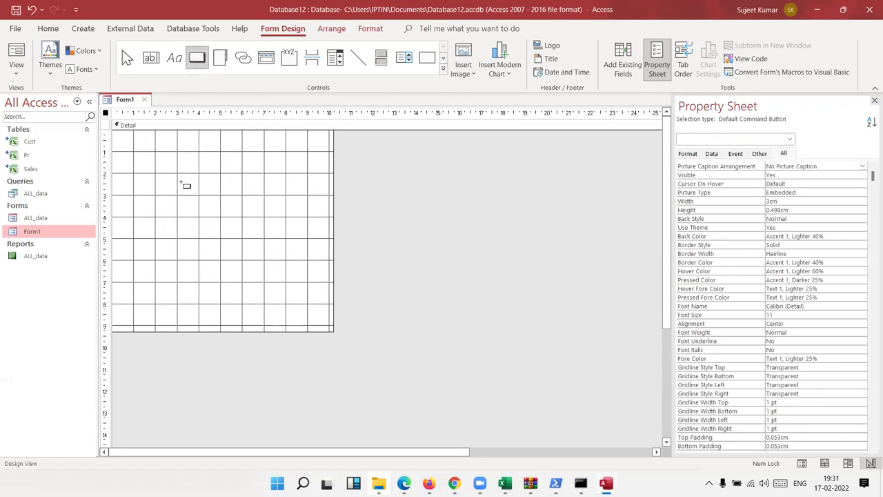
# Draw a trial command button and browse the wizard's Application, Miscellaneous, Report and Form categories
pyautogui.moveTo(190, 182)
pyautogui.mouseDown()
pyautogui.moveTo(290, 210)
pyautogui.moveTo(270, 206)
pyautogui.mouseUp()
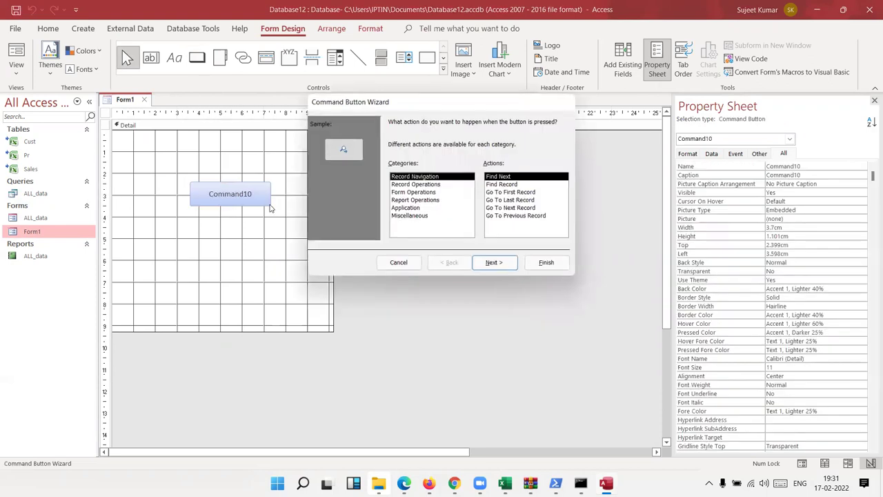
pyautogui.click(404, 209)
pyautogui.click(402, 216)
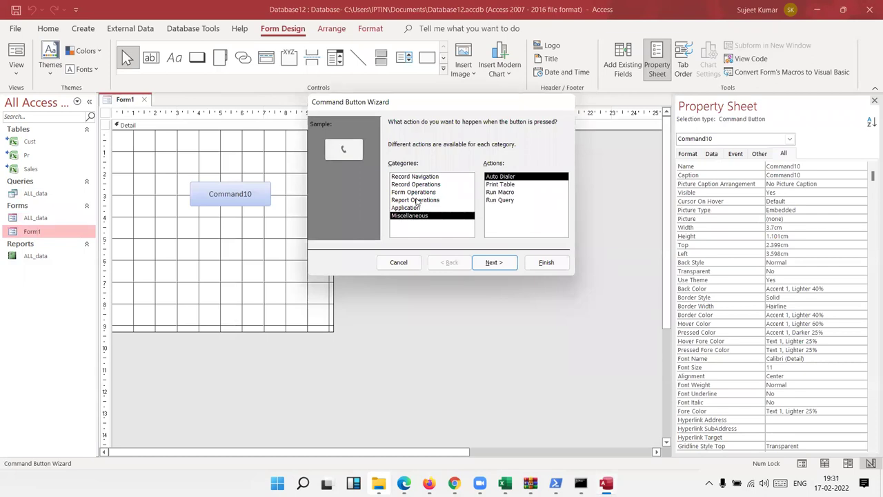
pyautogui.click(411, 209)
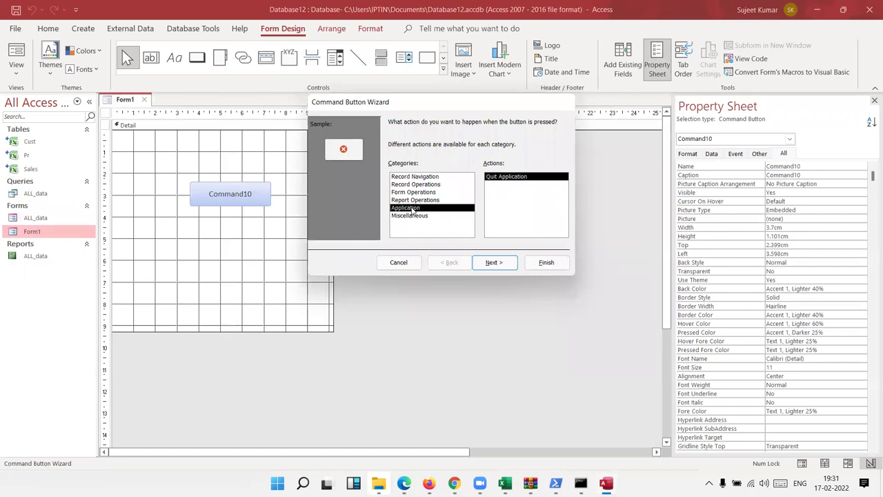
pyautogui.click(414, 202)
pyautogui.click(415, 194)
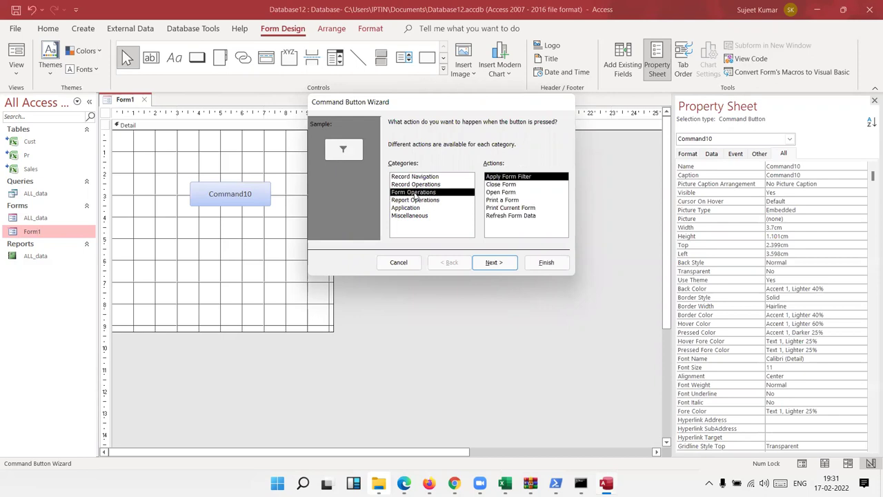
# Pick Open Form, then cancel the wizard and delete the trial Command10 button
pyautogui.click(503, 193)
pyautogui.click(494, 262)
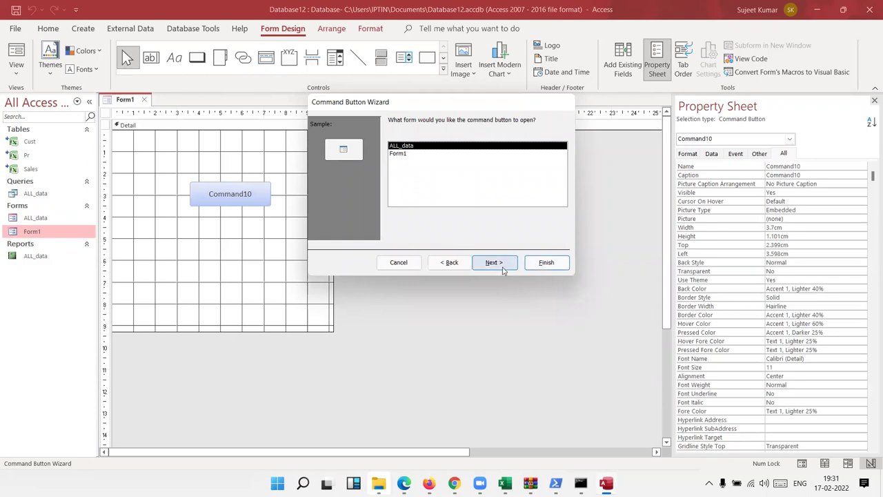
pyautogui.click(403, 267)
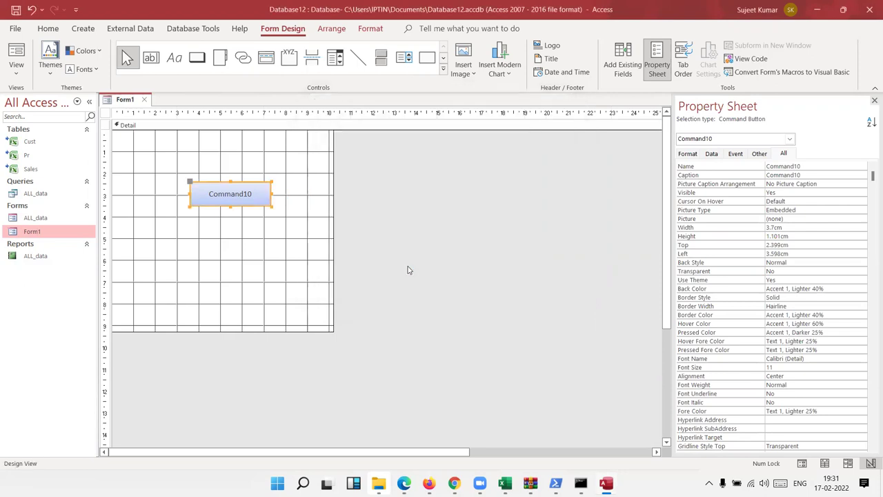
pyautogui.press('Delete')
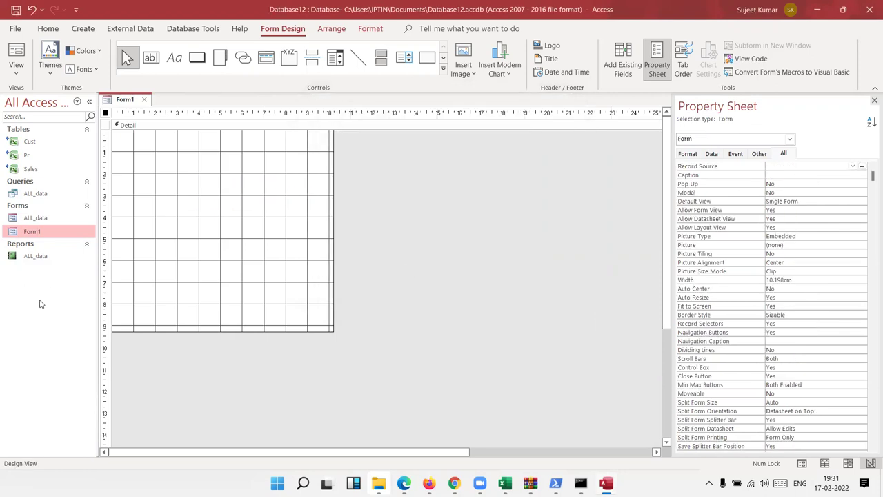
pyautogui.click(95, 27)
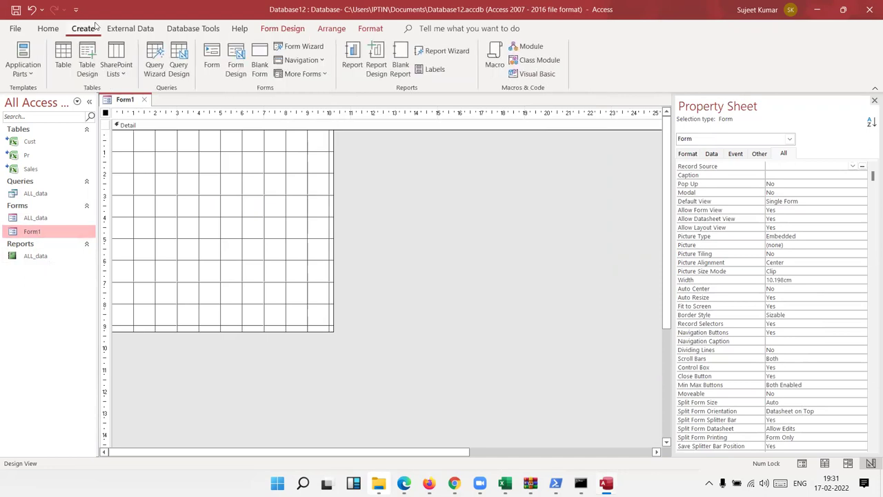
# Create a new blank macro and add an OpenForm action to it
pyautogui.click(495, 55)
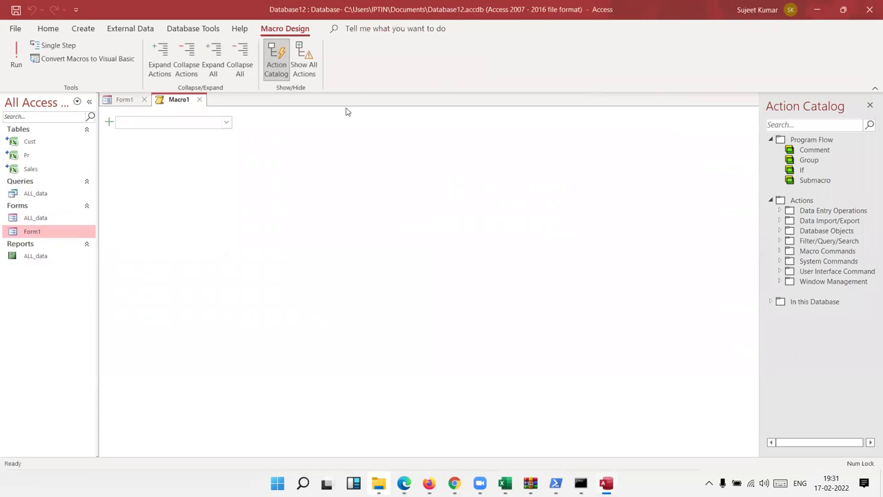
pyautogui.click(227, 123)
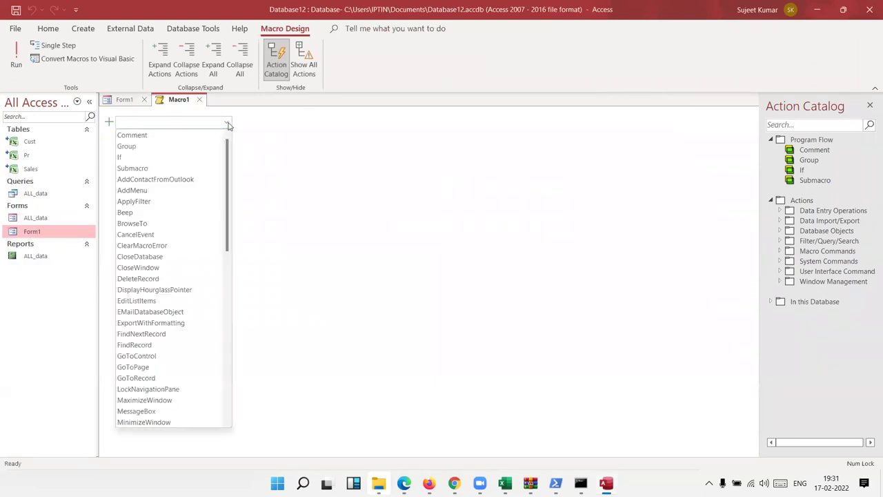
pyautogui.scroll(-3, 146, 318)
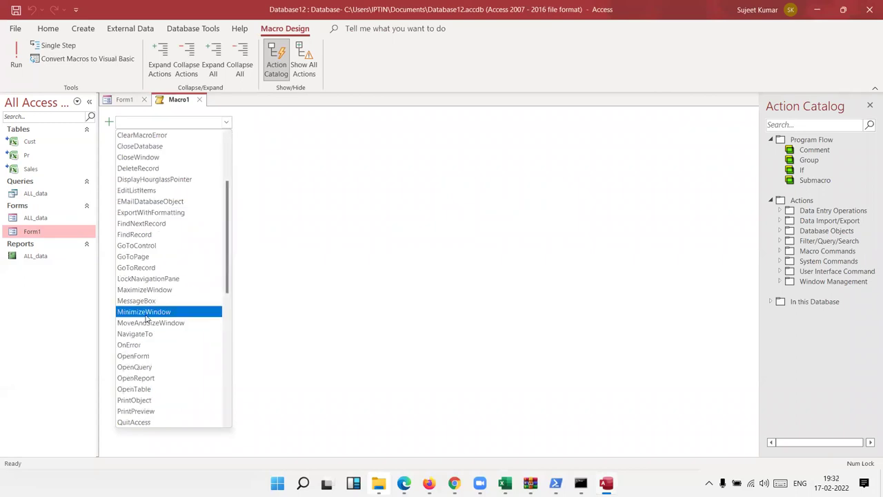
pyautogui.click(142, 356)
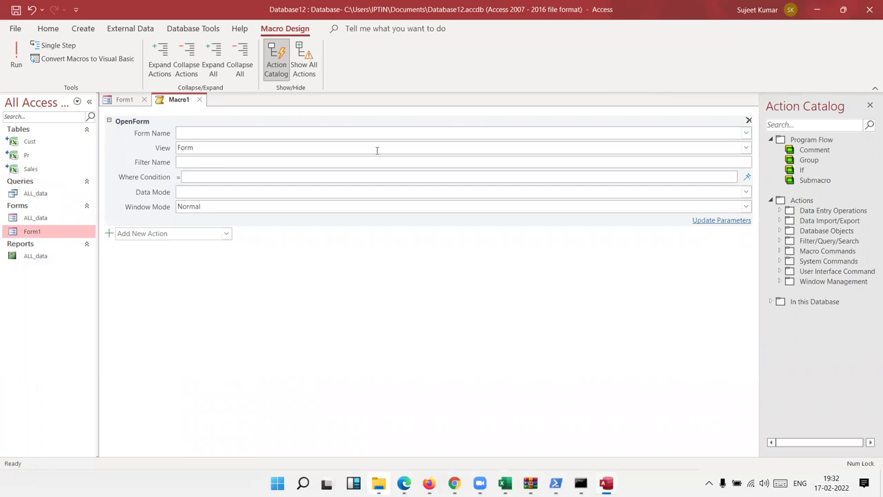
# Set the OpenForm Form Name to ALL_data, keeping the View as Form
pyautogui.click(746, 135)
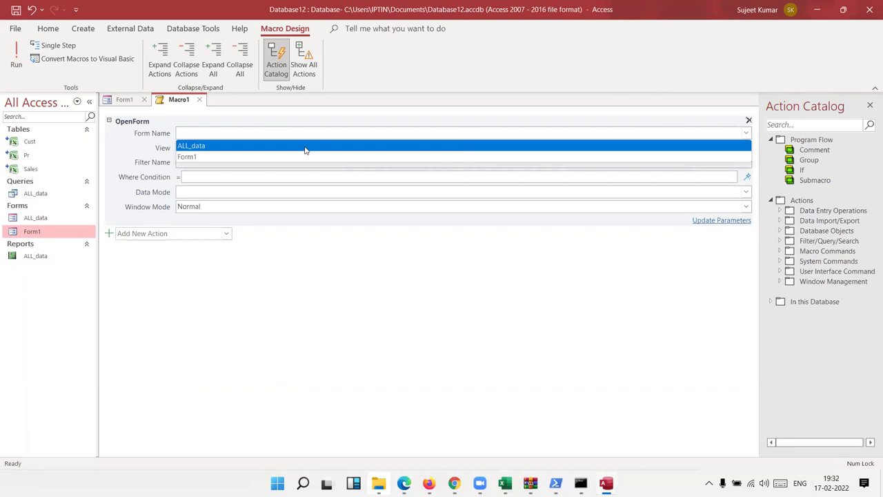
pyautogui.click(248, 146)
pyautogui.click(220, 149)
pyautogui.click(748, 149)
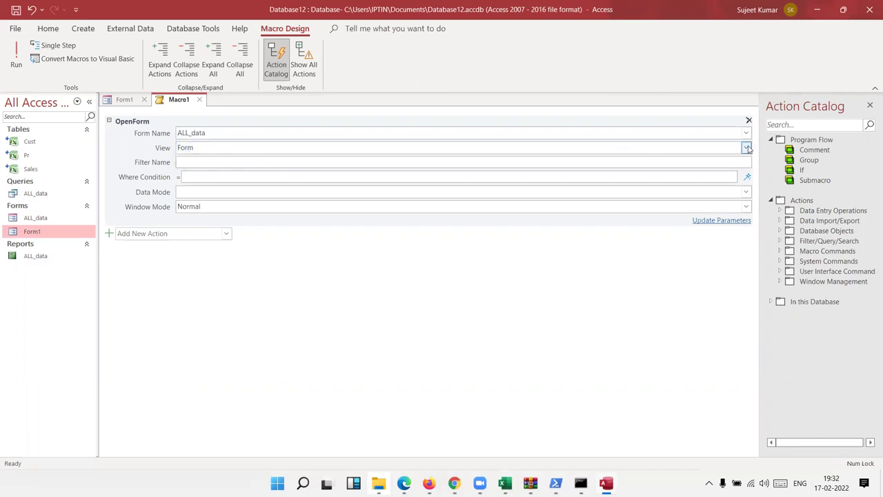
pyautogui.click(747, 149)
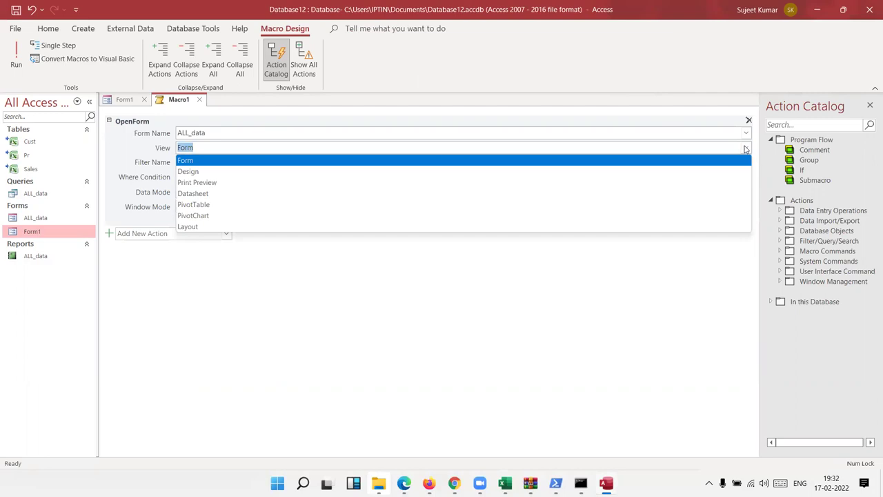
pyautogui.click(134, 146)
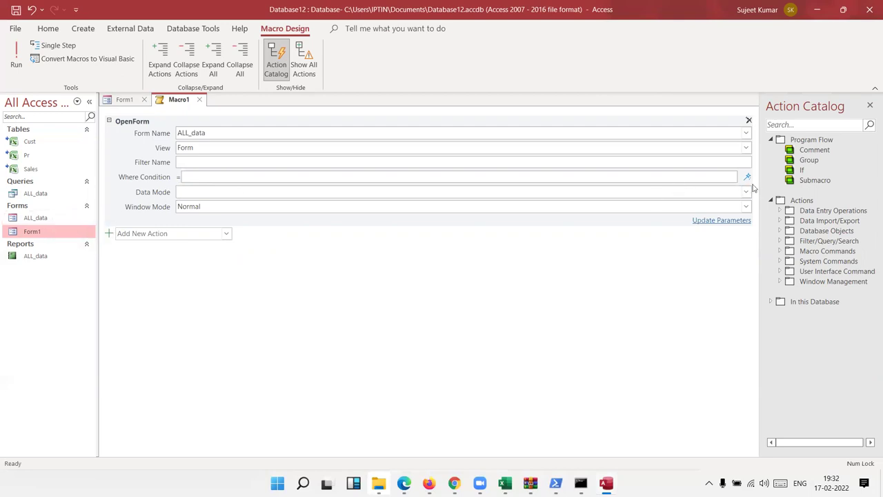
# Review the Data Mode and Window Mode options, leaving Window Mode at Normal
pyautogui.click(747, 193)
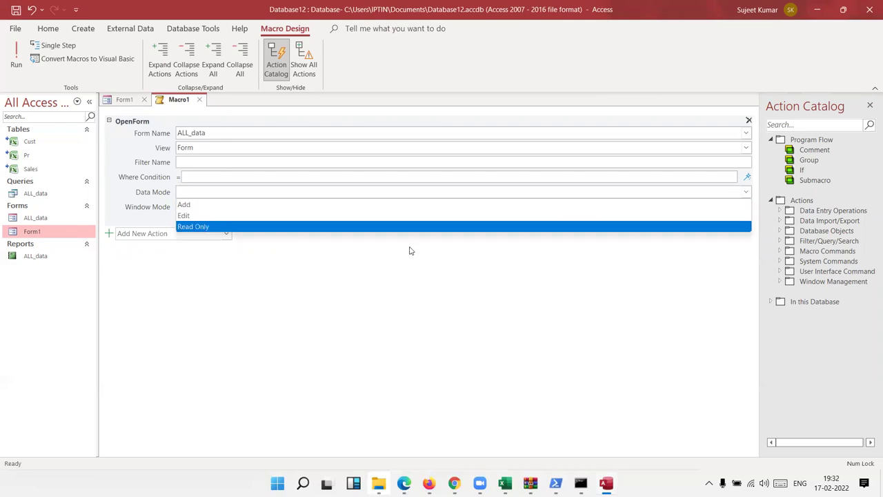
pyautogui.click(386, 264)
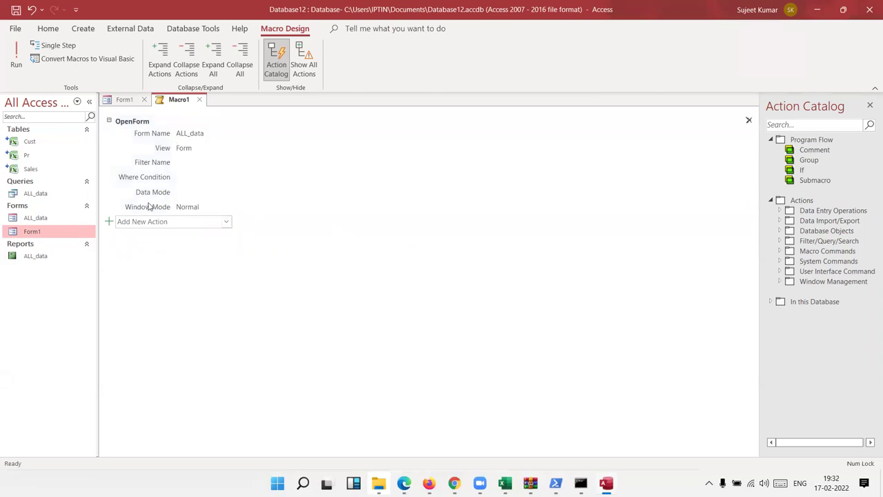
pyautogui.click(180, 171)
pyautogui.doubleClick(186, 208)
pyautogui.click(746, 208)
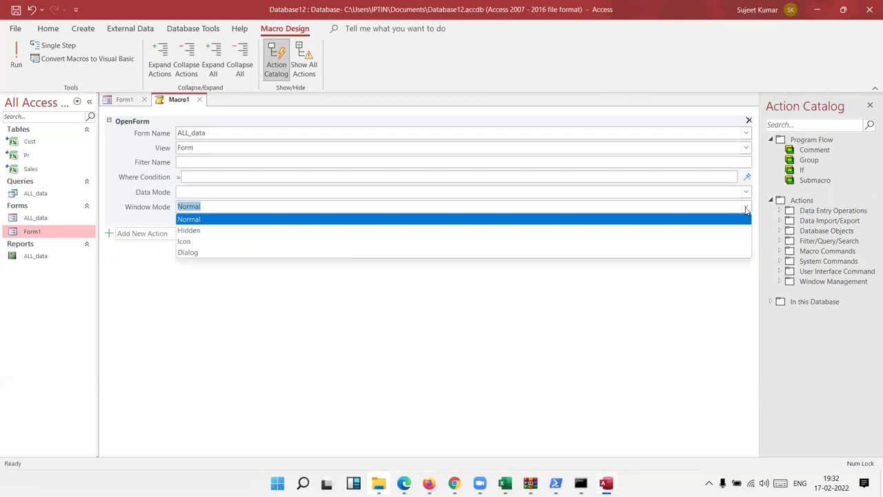
pyautogui.click(145, 282)
# Close the macro and save it under the name MM_1
pyautogui.click(199, 100)
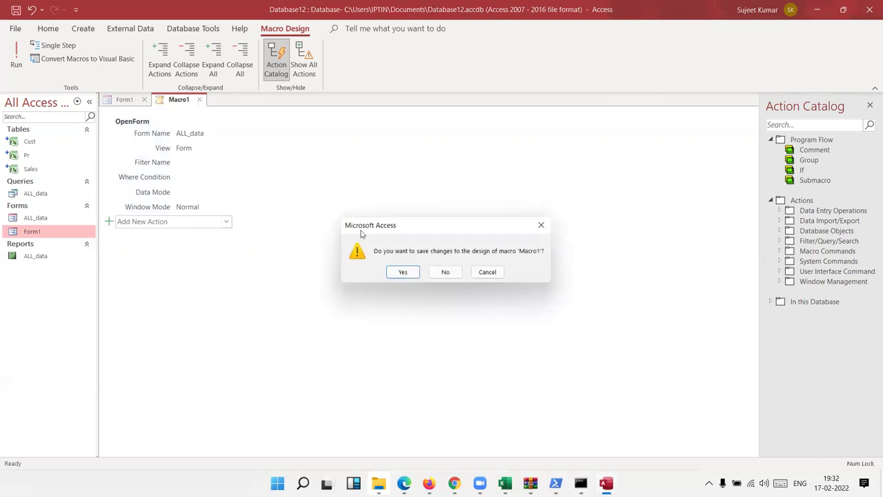
pyautogui.click(403, 273)
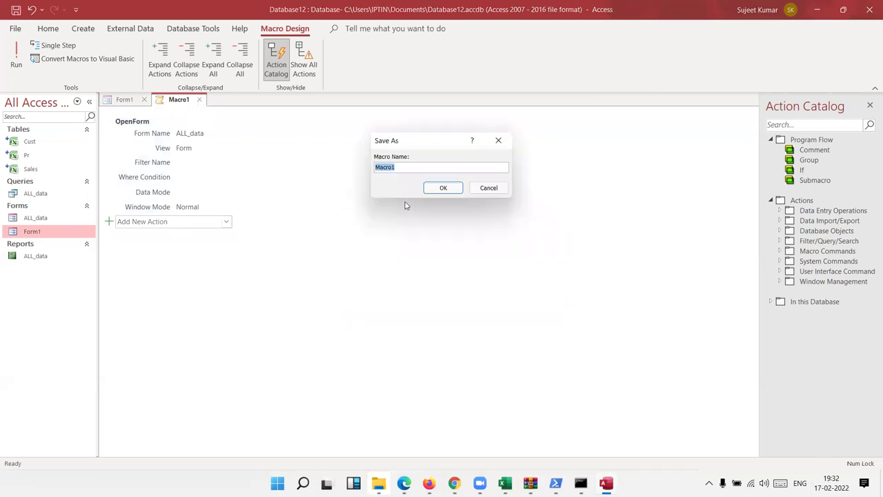
pyautogui.write('M')
pyautogui.click(455, 192)
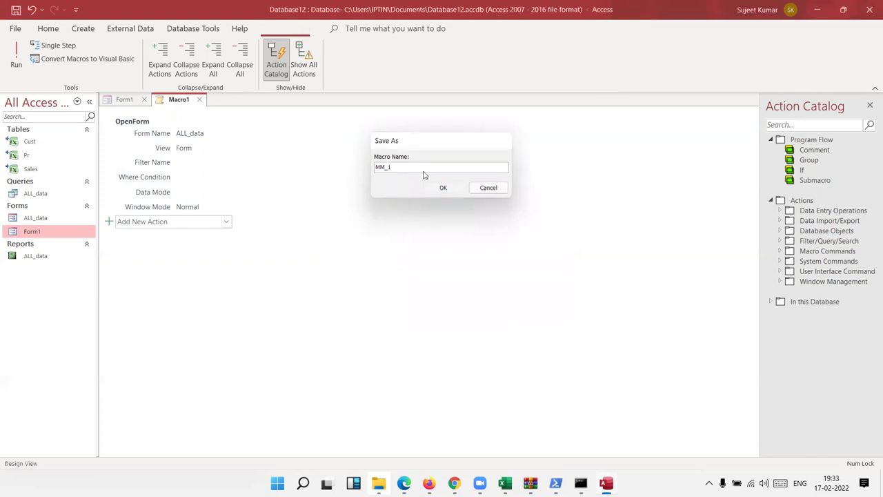
pyautogui.click(76, 31)
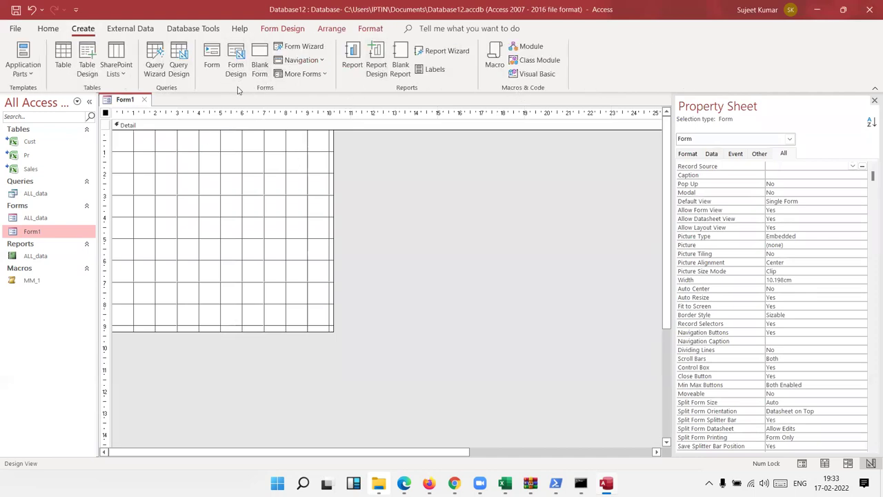
# Draw a new command button on Form1's Detail grid
pyautogui.click(315, 125)
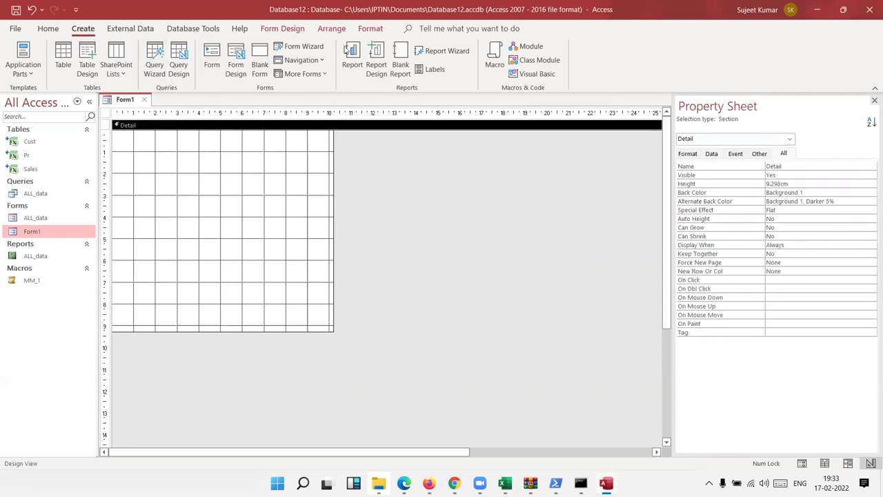
pyautogui.click(372, 29)
pyautogui.click(282, 28)
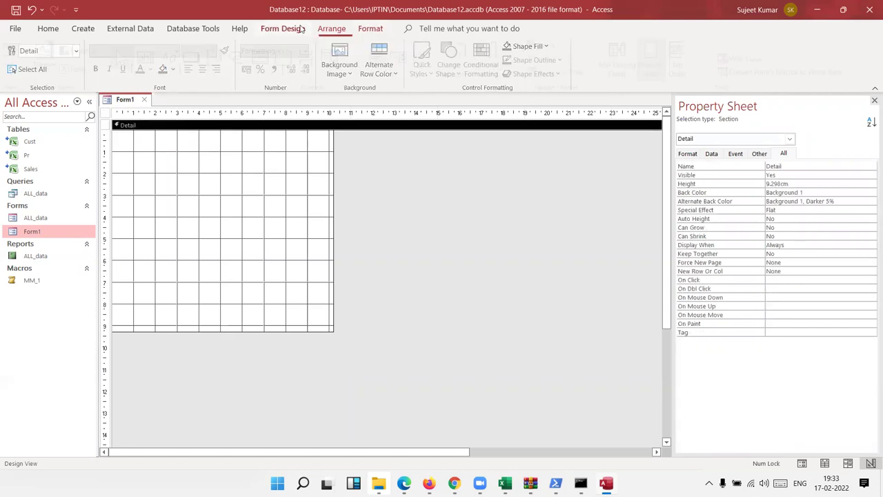
pyautogui.click(197, 57)
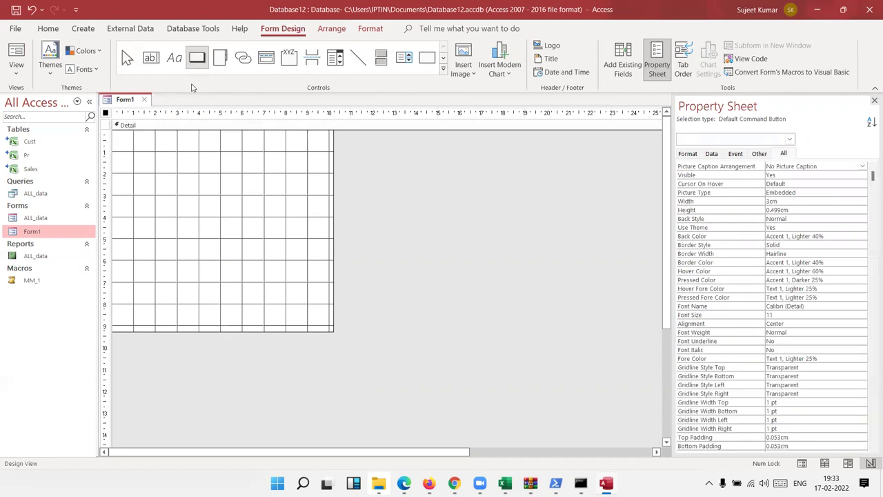
pyautogui.moveTo(173, 201); pyautogui.dragTo(243, 232)
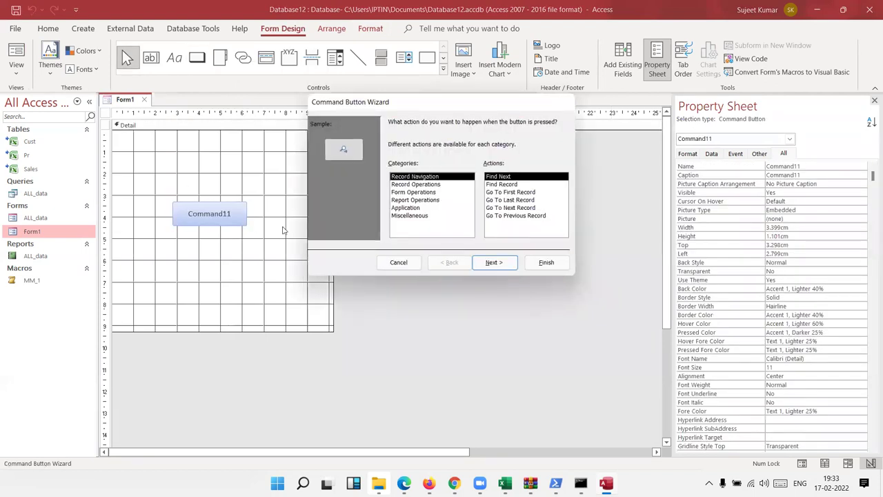
# Make the button run macro MM_1 with the text 'Open ALL_Data', then close Form1
pyautogui.click(414, 215)
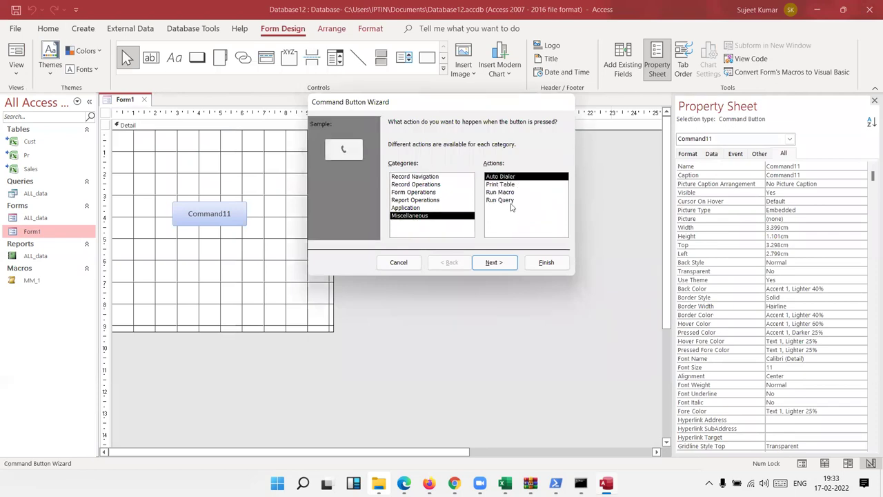
pyautogui.click(511, 193)
pyautogui.click(509, 268)
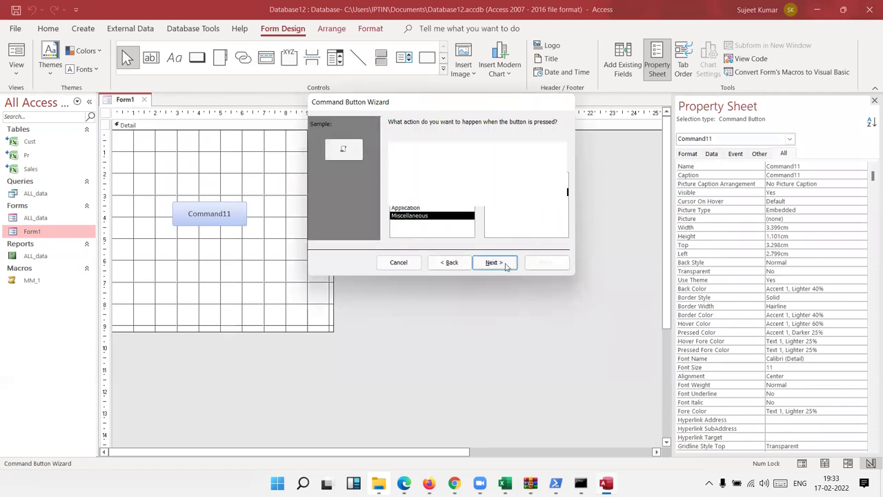
pyautogui.click(503, 262)
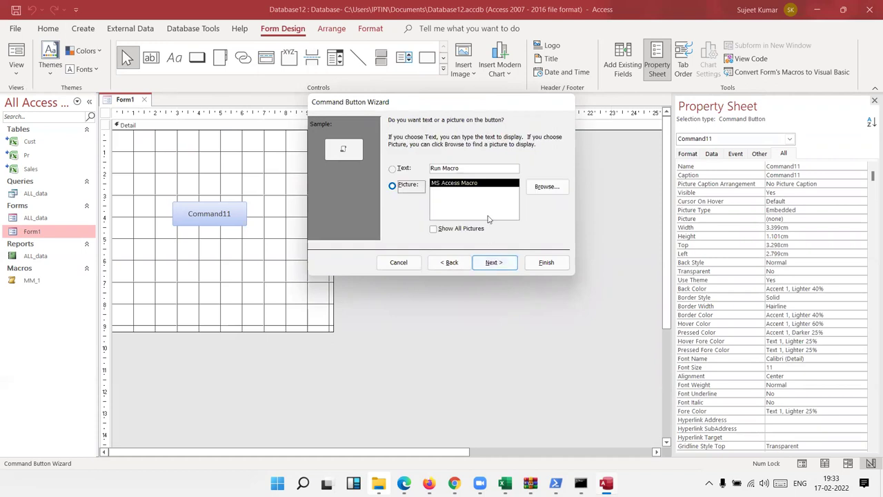
pyautogui.click(397, 169)
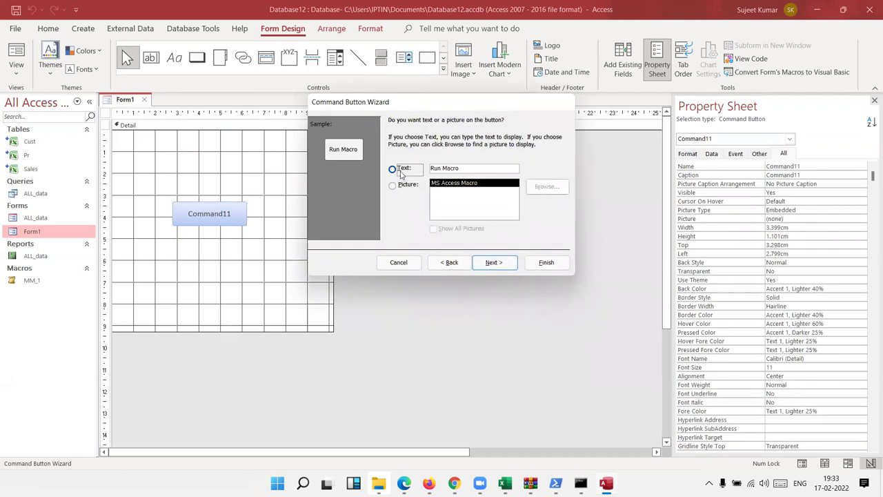
pyautogui.press('Tab')
pyautogui.write('Open ALL_Data')
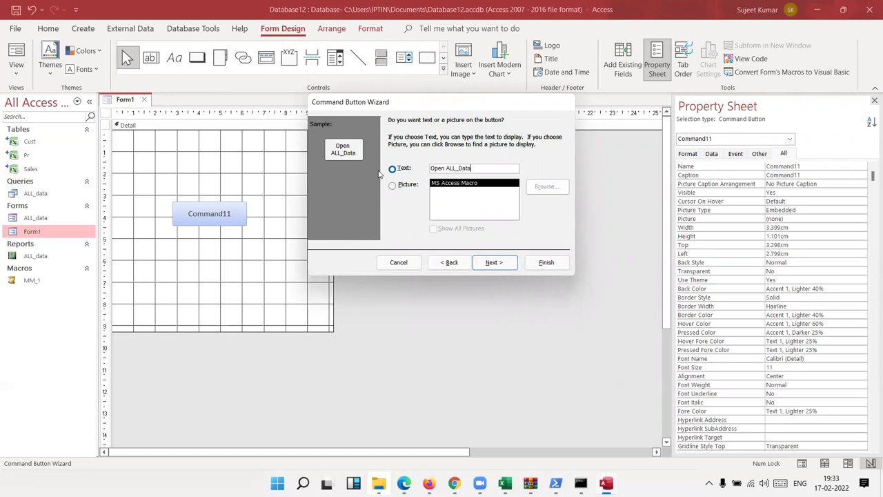
pyautogui.click(498, 265)
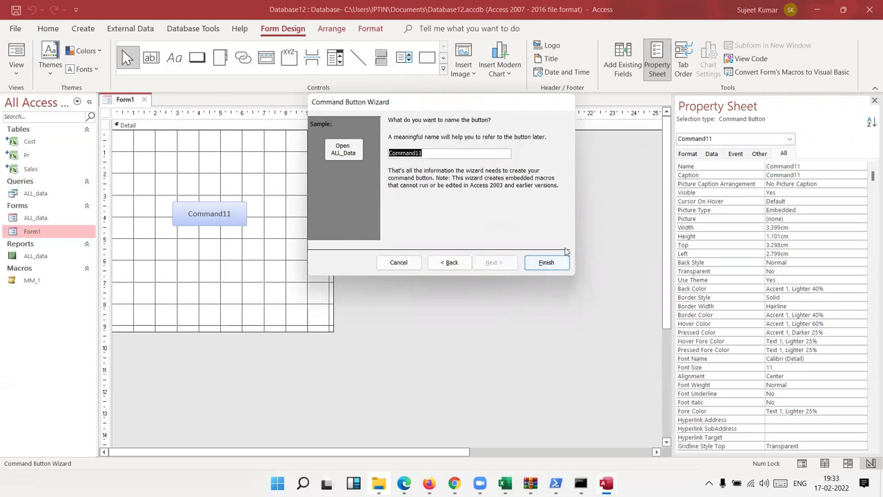
pyautogui.click(531, 267)
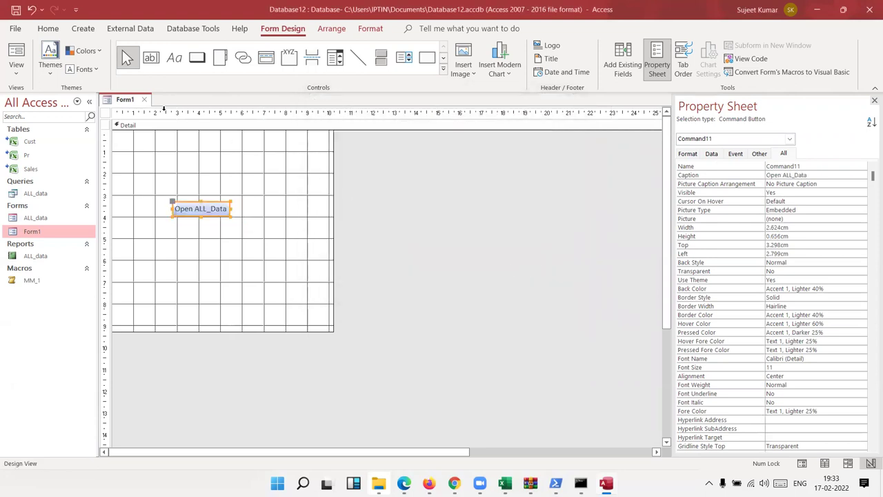
pyautogui.click(145, 101)
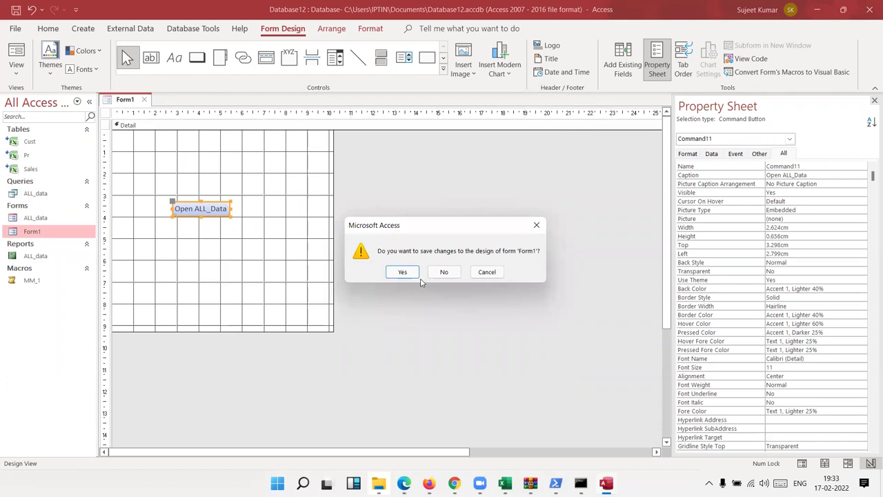
# Save Form1, open it, and use the Open ALL_Data button to open ALL_data
pyautogui.click(402, 273)
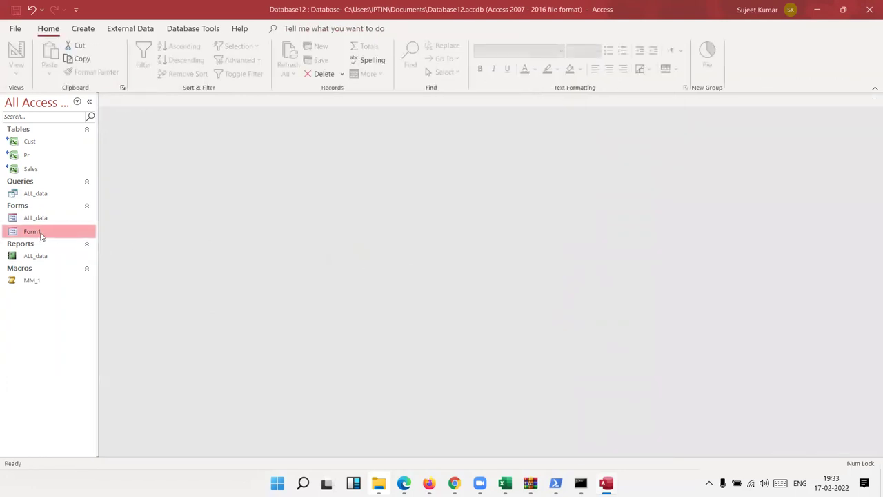
pyautogui.doubleClick(40, 233)
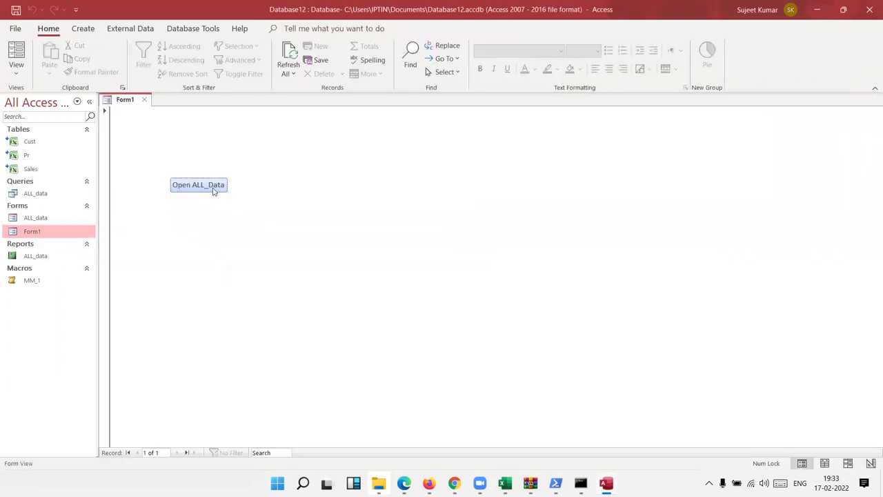
pyautogui.click(214, 191)
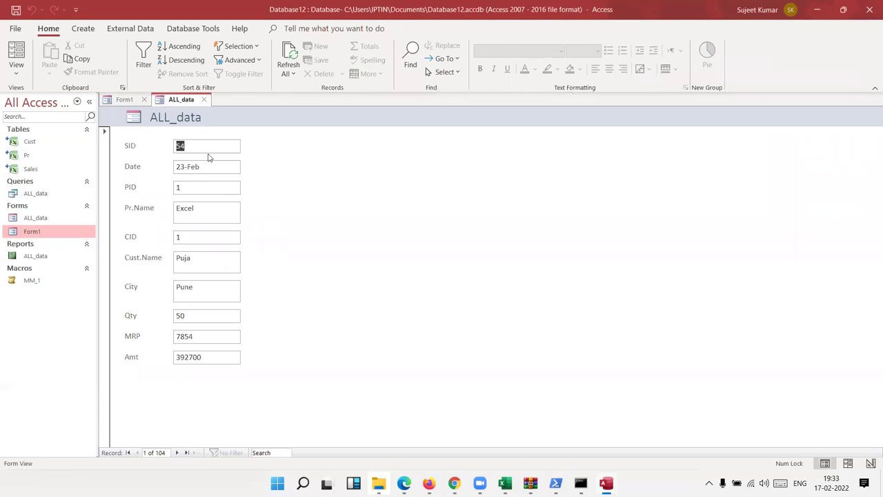
# Try editing PID and Pr.Name to confirm the recordset is not updateable, then close ALL_data
pyautogui.click(195, 188)
pyautogui.click(196, 208)
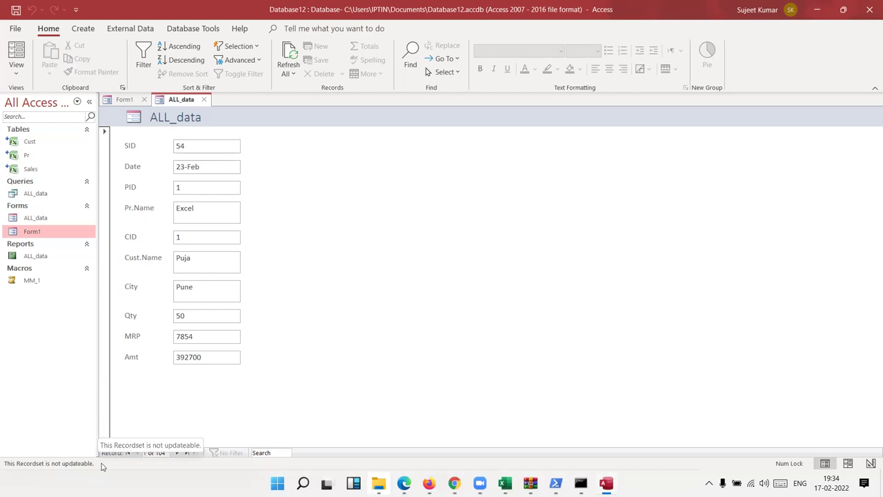
pyautogui.click(205, 100)
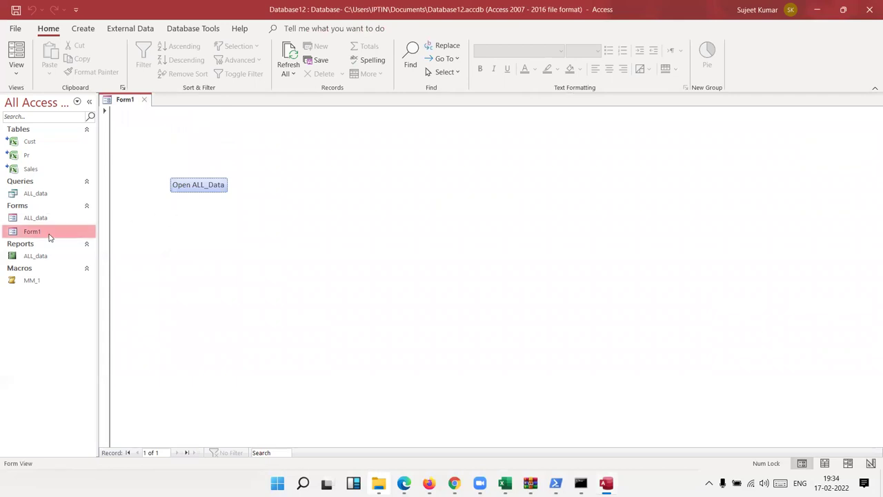
pyautogui.click(31, 283)
# Set MM_1's OpenForm Window Mode to Dialog and save the macro
pyautogui.rightClick(32, 283)
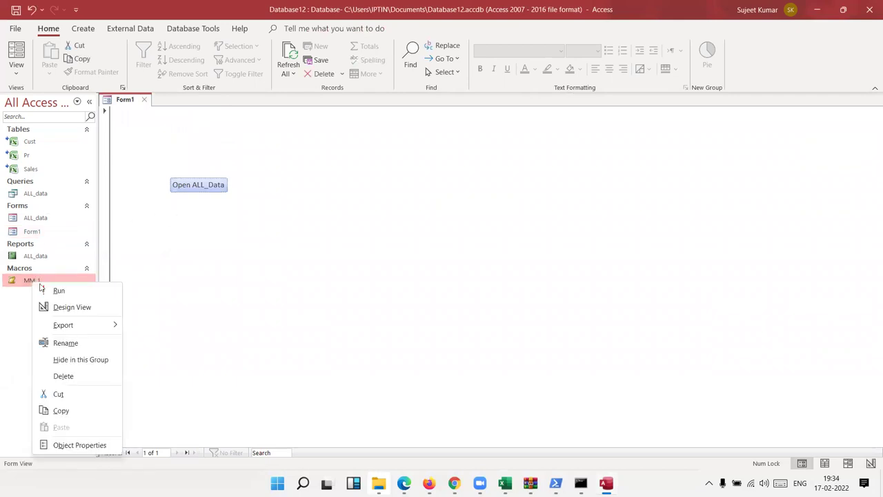
pyautogui.click(69, 309)
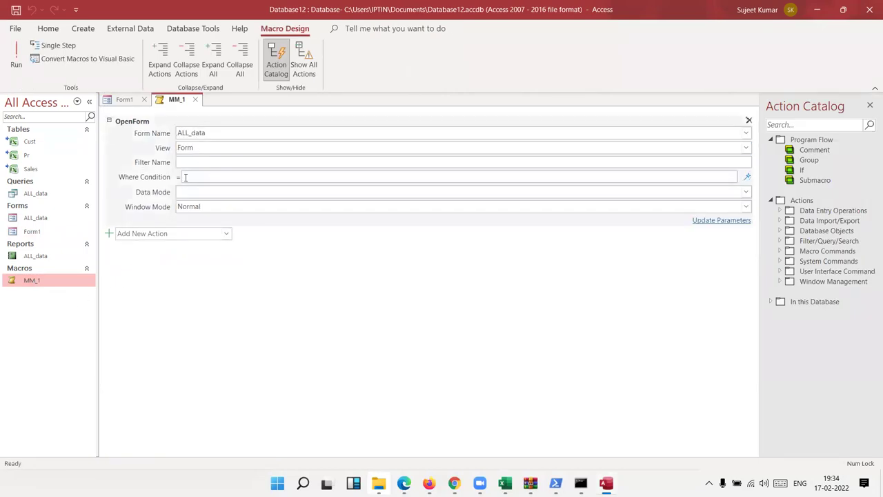
pyautogui.click(183, 206)
pyautogui.click(745, 207)
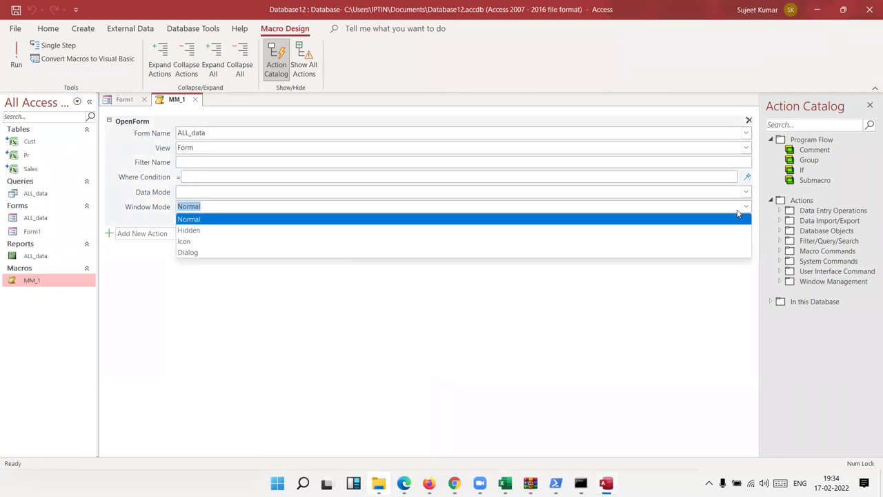
pyautogui.click(580, 253)
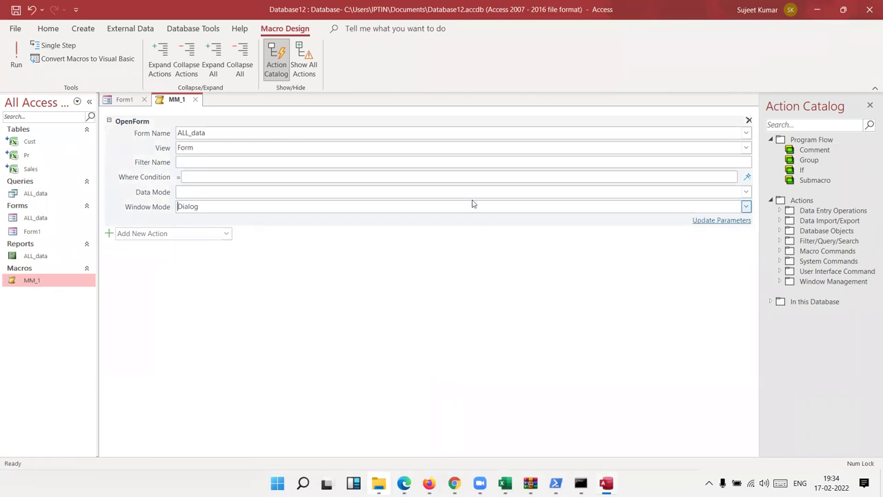
pyautogui.click(196, 100)
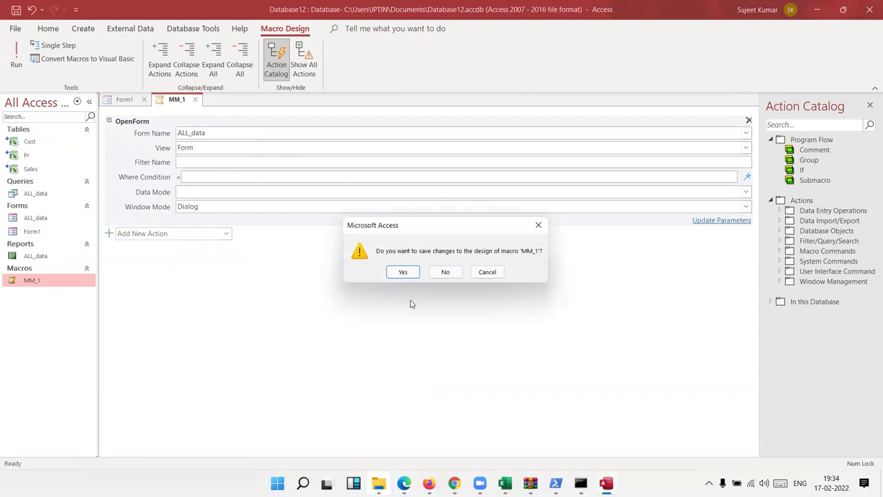
pyautogui.click(403, 271)
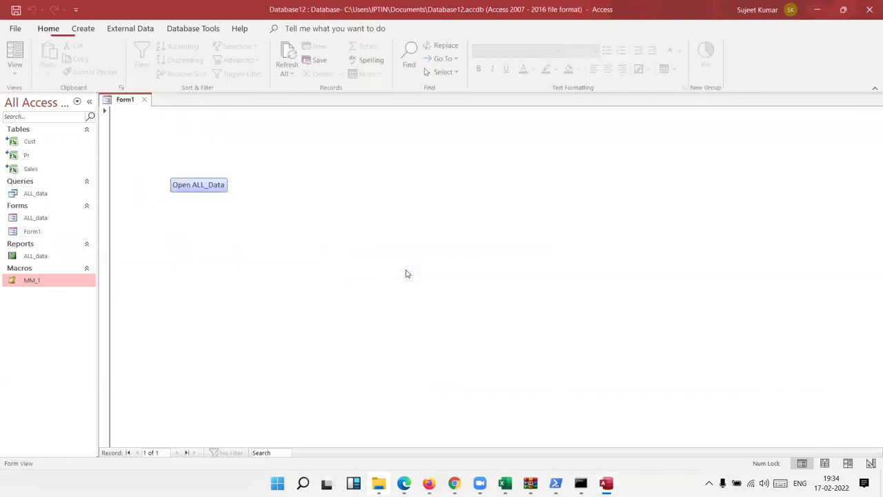
# Test Form1's Open ALL_Data button twice, confirming ALL_data now opens as a pop-up window
pyautogui.click(185, 191)
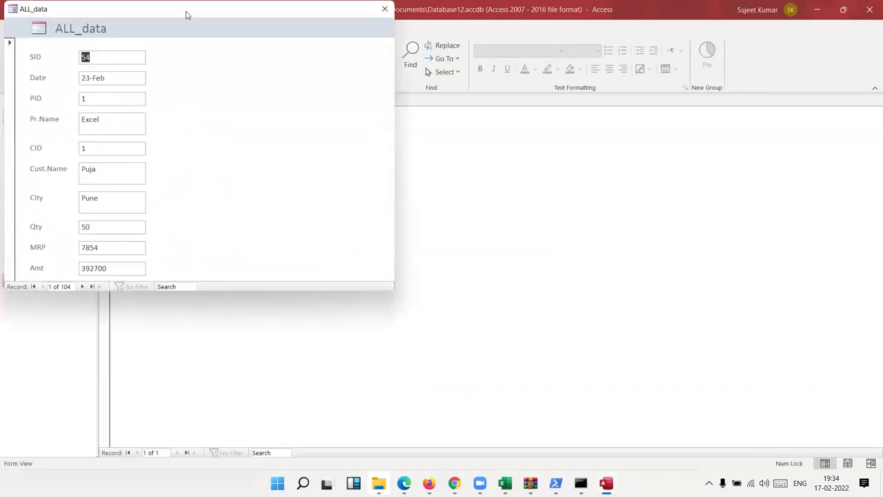
pyautogui.moveTo(192, 22); pyautogui.dragTo(382, 95)
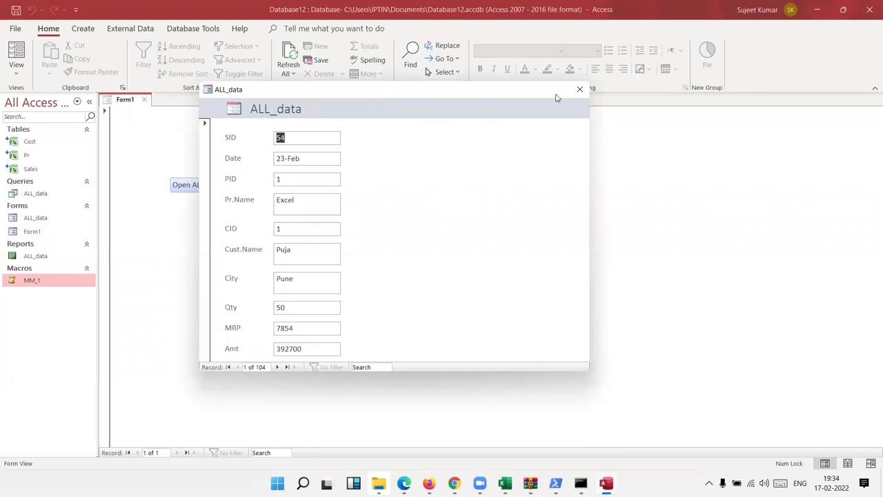
pyautogui.click(580, 89)
pyautogui.click(187, 182)
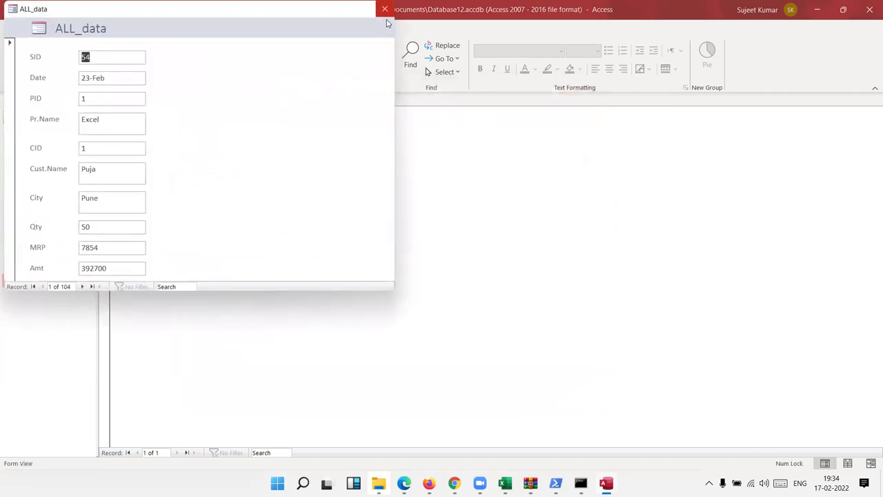
pyautogui.click(384, 10)
pyautogui.rightClick(48, 283)
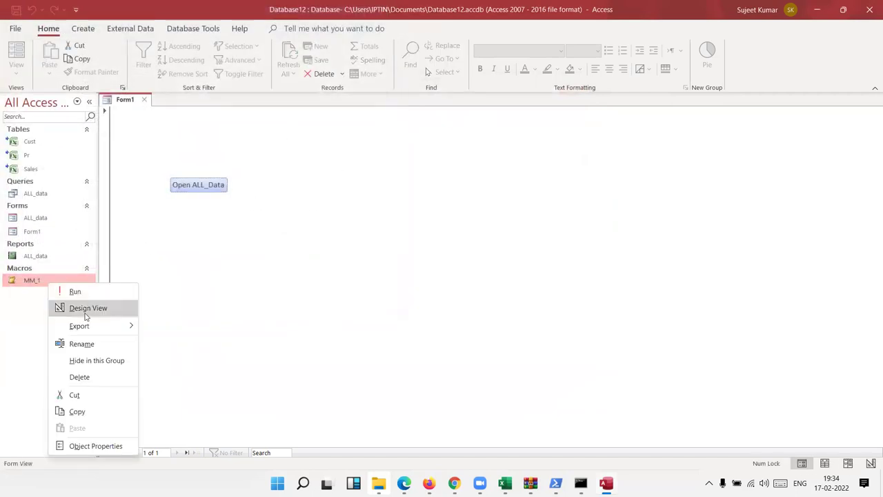
pyautogui.click(85, 313)
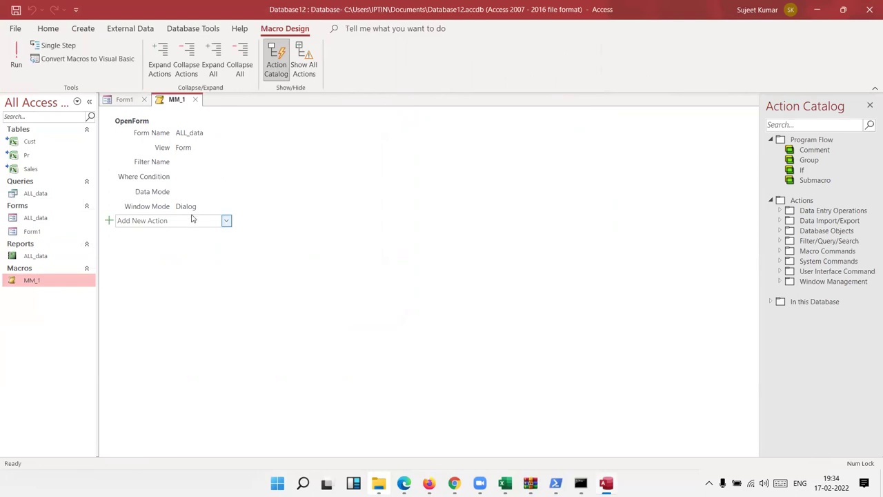
pyautogui.click(194, 201)
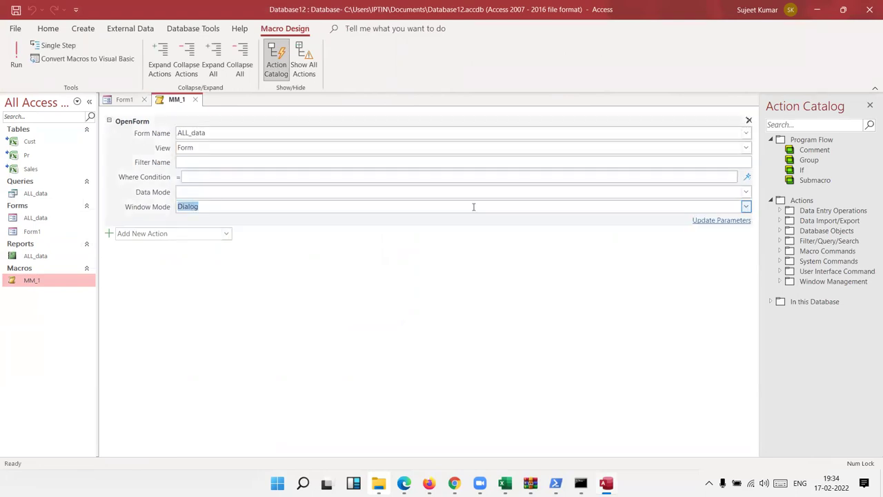
pyautogui.click(745, 207)
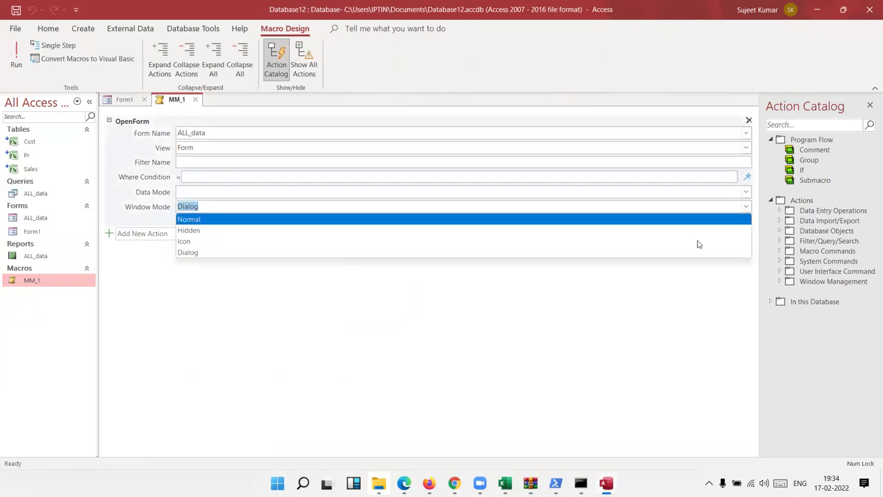
pyautogui.click(110, 201)
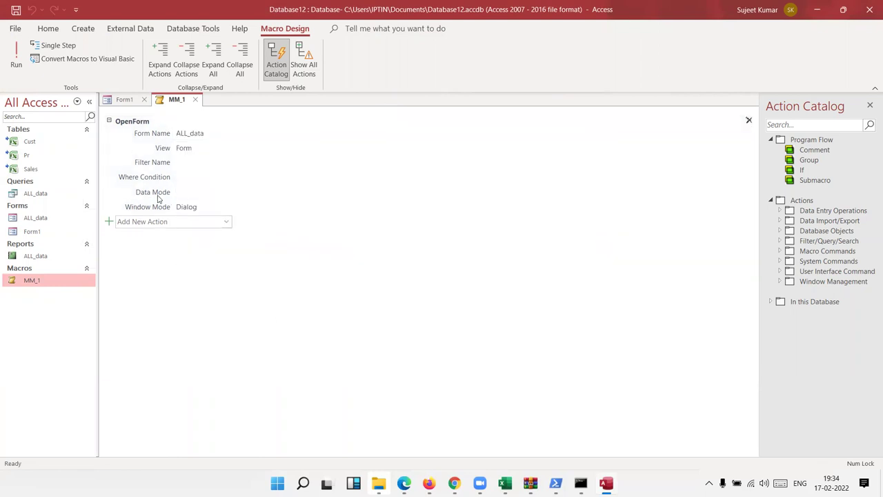
pyautogui.click(190, 164)
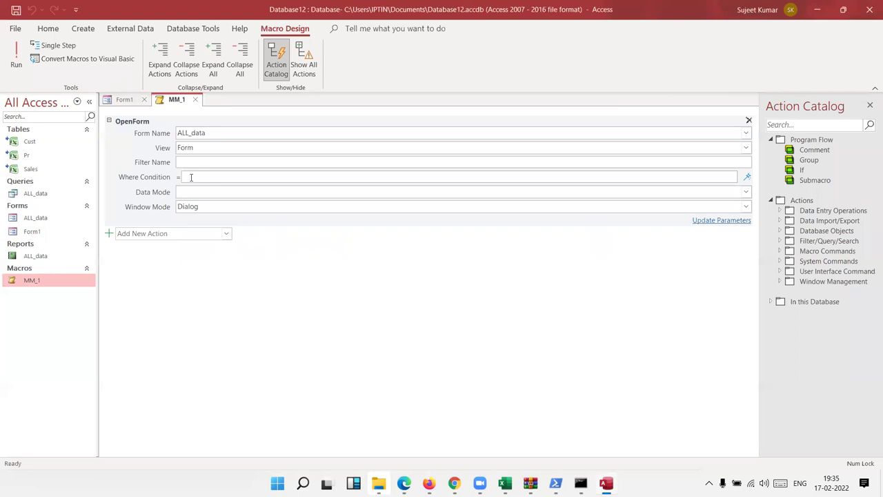
pyautogui.click(196, 101)
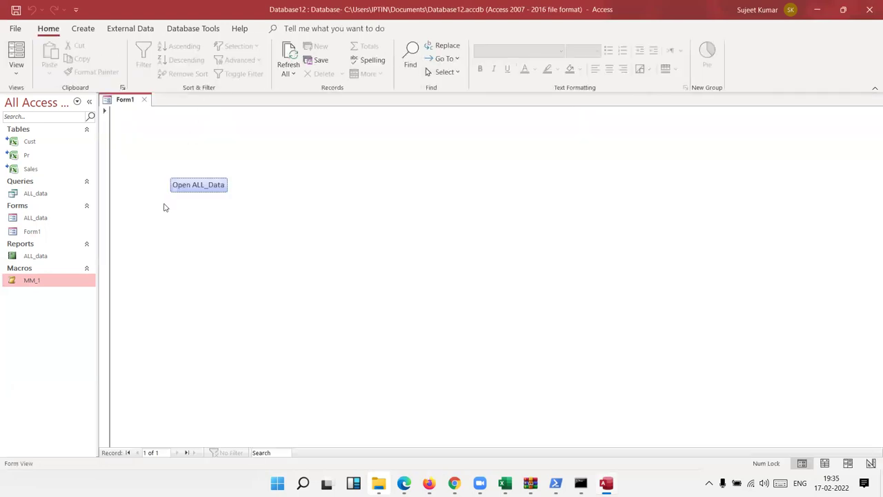
# Create a new blank macro and scroll through its Add New Action list
pyautogui.click(82, 29)
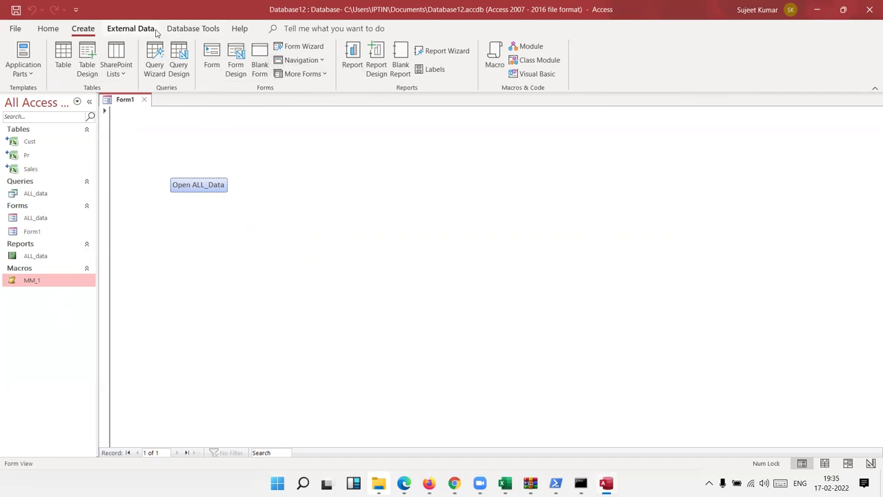
pyautogui.click(494, 69)
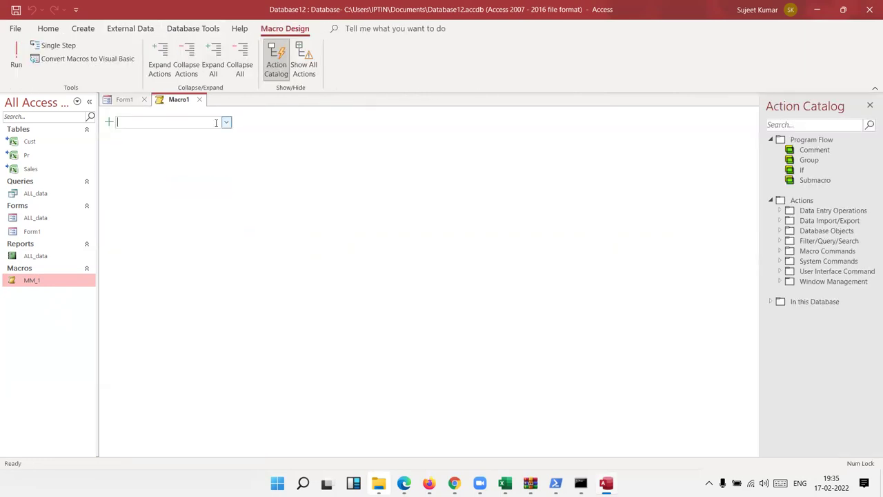
pyautogui.click(226, 122)
pyautogui.scroll(-10, 169, 262)
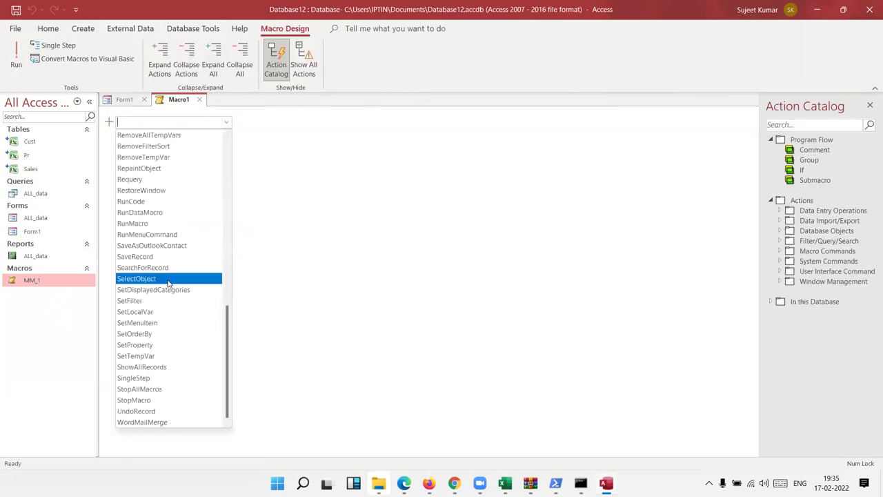
pyautogui.scroll(3, 181, 230)
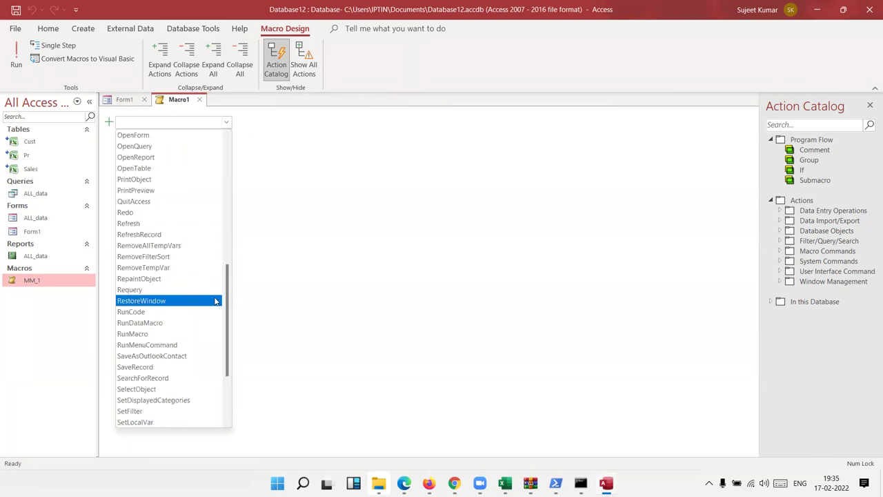
pyautogui.scroll(1, 225, 301)
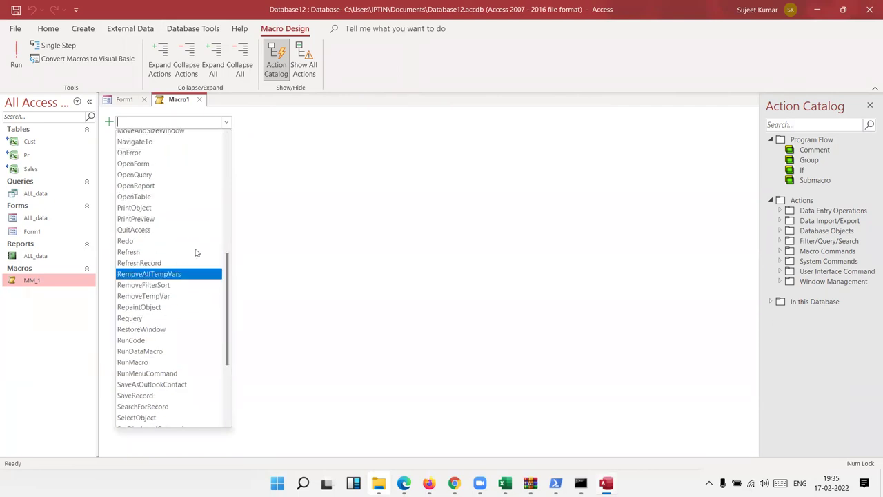
# Add an OpenTable action opening the Sales table in PivotChart view, Read Only
pyautogui.click(161, 197)
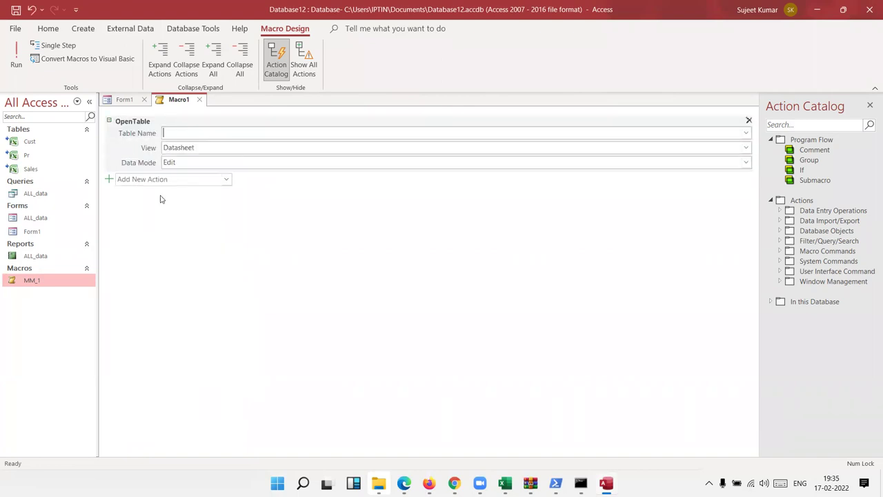
pyautogui.click(745, 134)
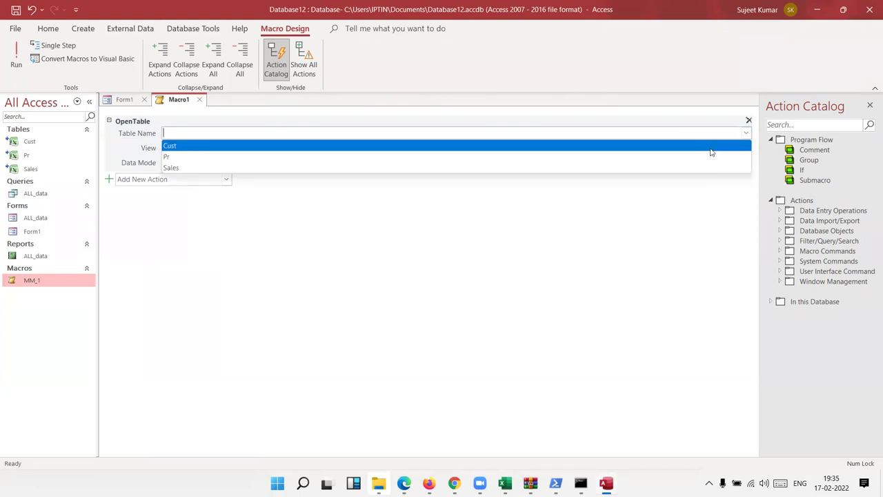
pyautogui.click(706, 166)
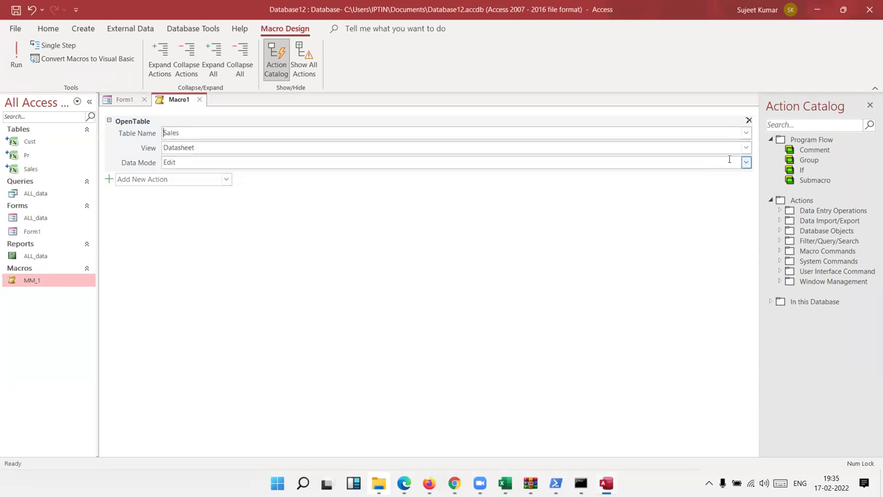
pyautogui.click(233, 147)
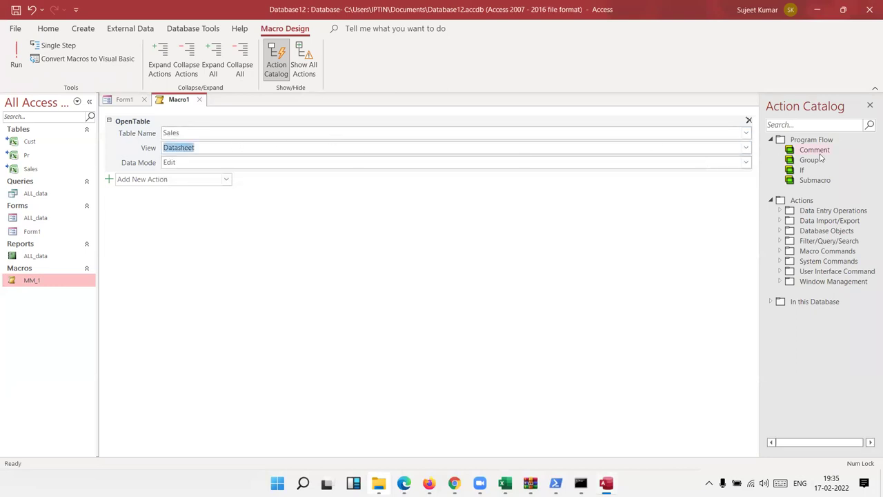
pyautogui.click(746, 148)
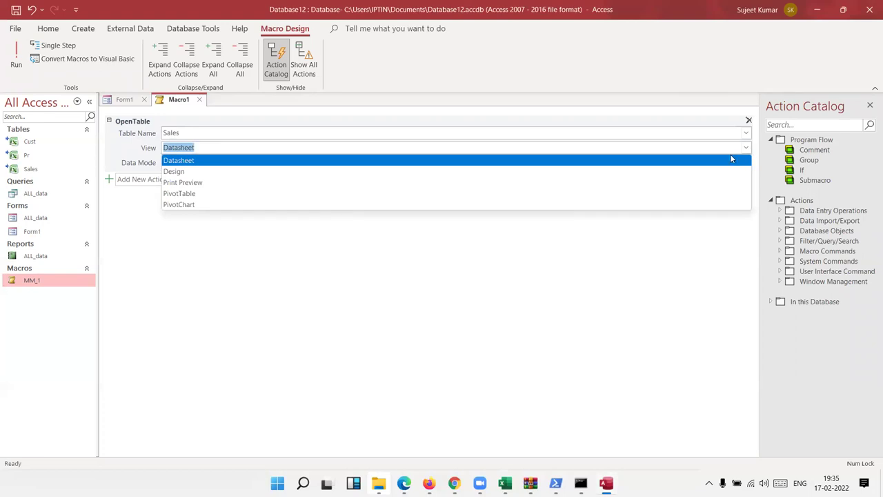
pyautogui.click(254, 205)
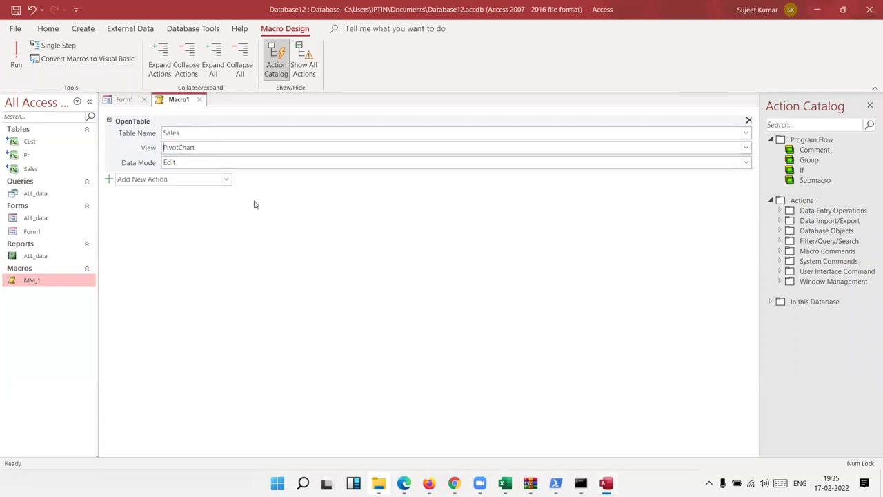
pyautogui.click(746, 163)
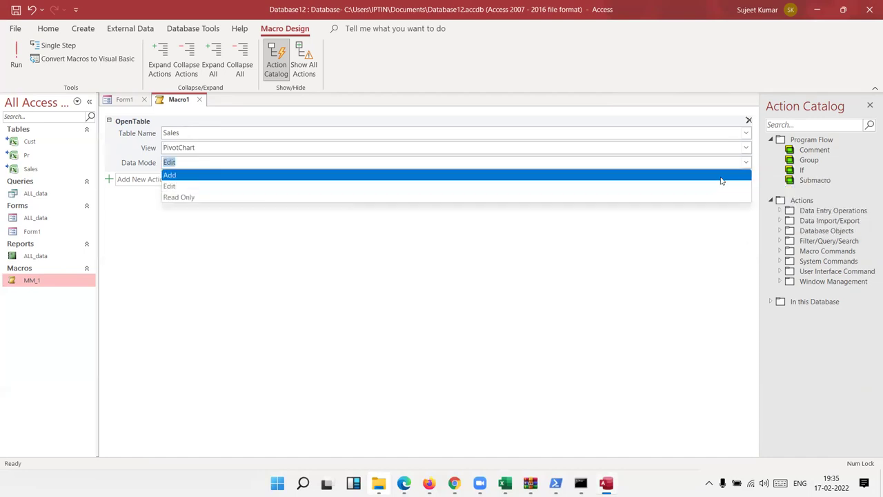
pyautogui.click(649, 199)
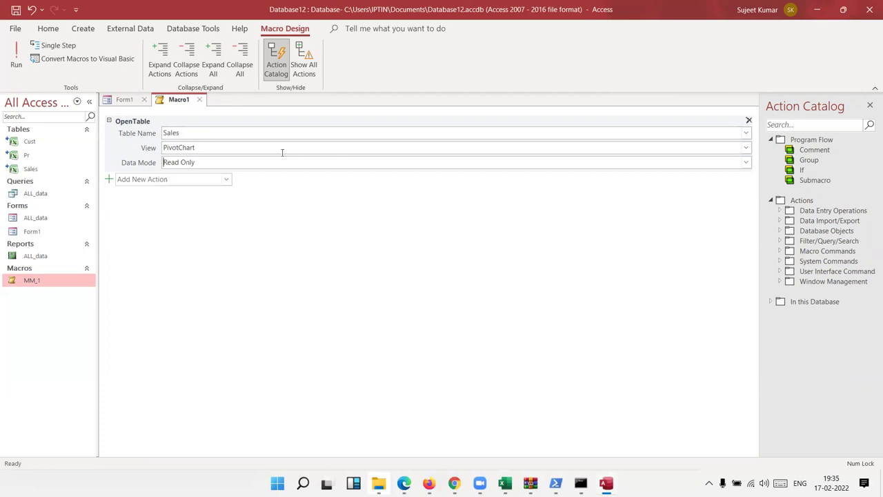
# Close the macro and save it under the name MM_2
pyautogui.click(199, 100)
pyautogui.click(396, 276)
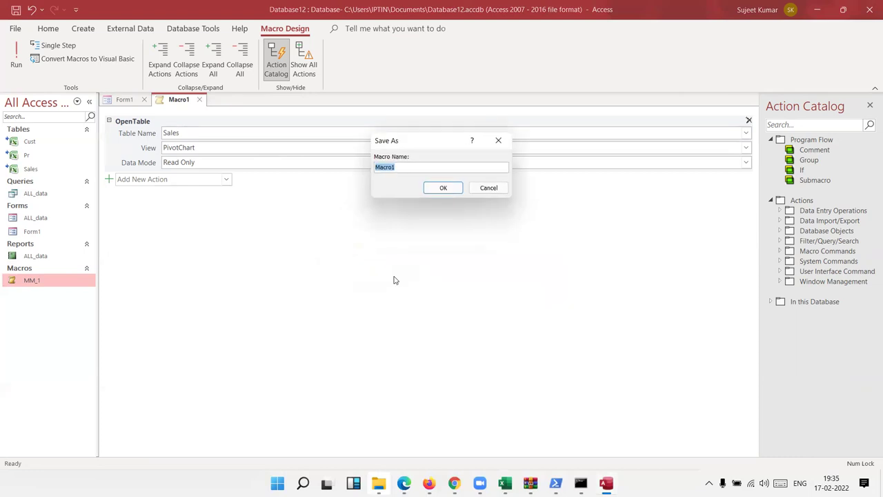
pyautogui.write('MM_2')
pyautogui.click(446, 191)
pyautogui.click(40, 297)
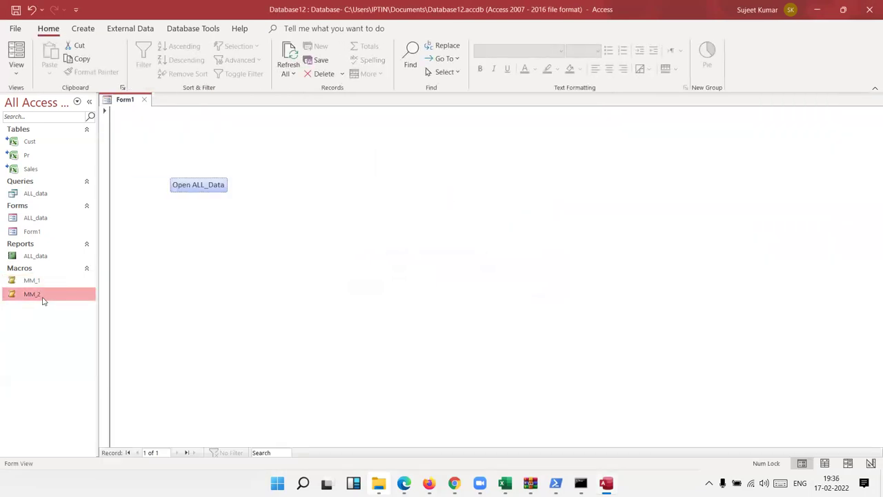
pyautogui.doubleClick(55, 299)
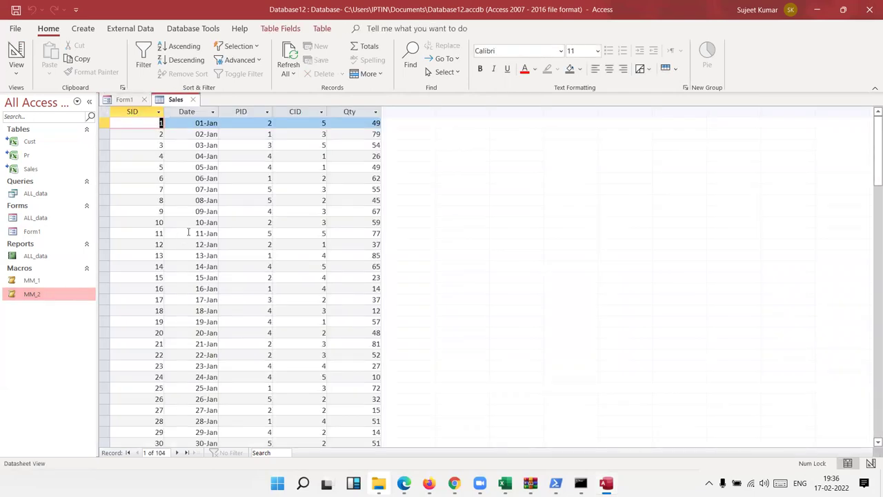
pyautogui.scroll(-1, 320, 255)
pyautogui.scroll(1, 320, 254)
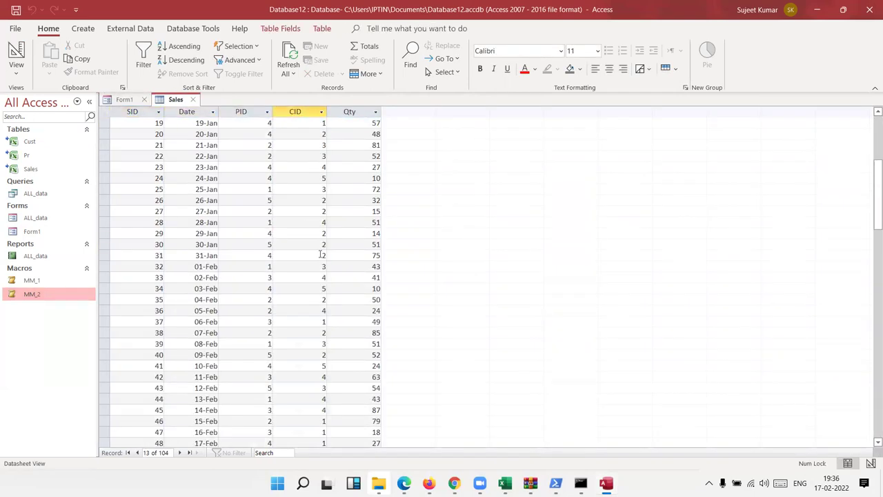
pyautogui.click(193, 101)
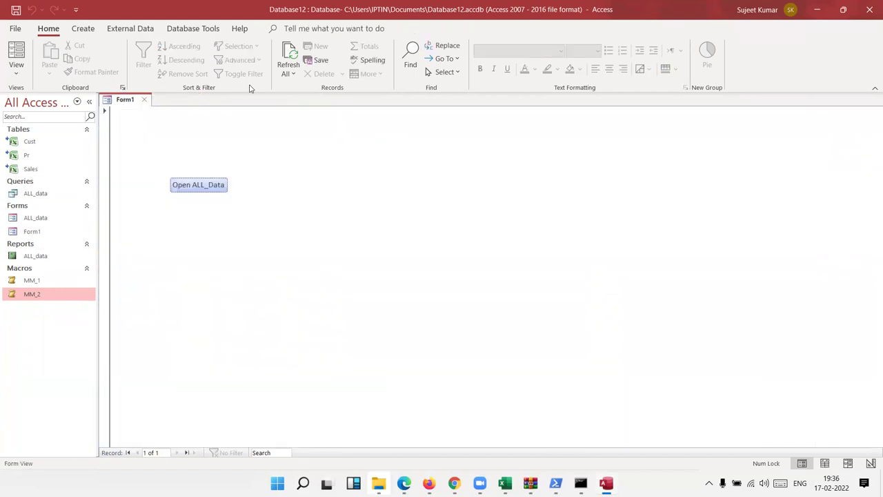
# Create a blank Macro1 and scroll through the full list of available macro actions
pyautogui.click(76, 30)
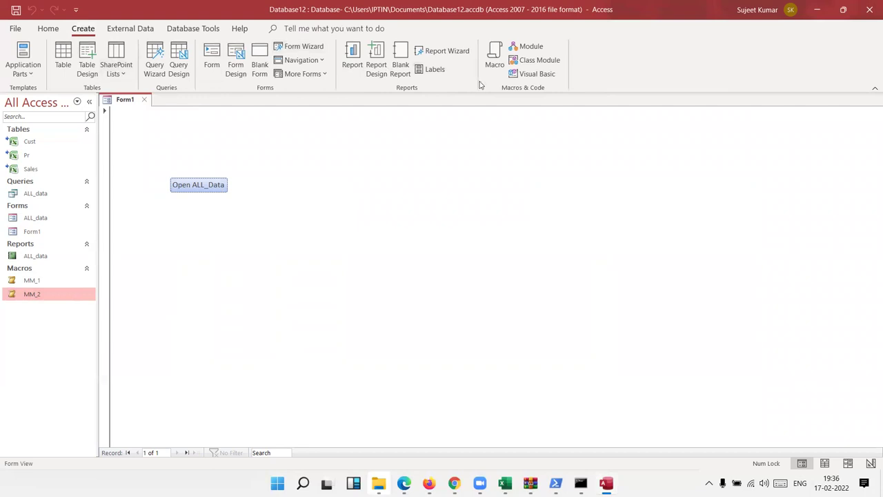
pyautogui.click(494, 59)
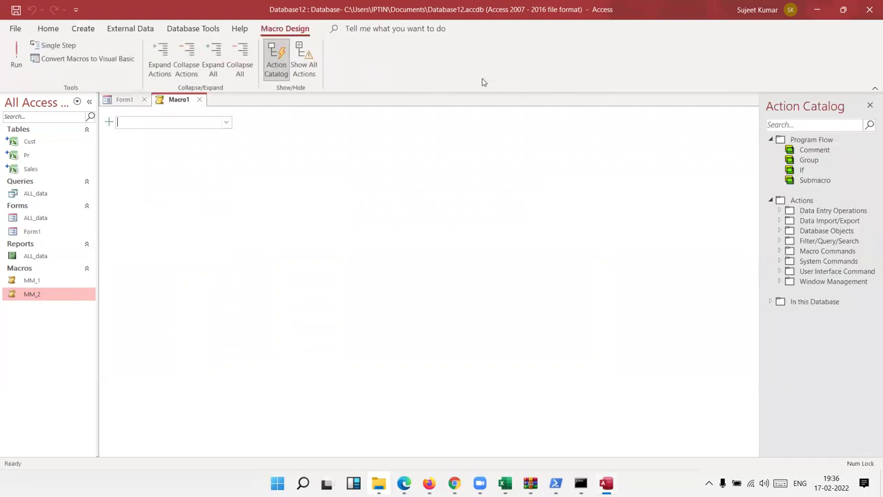
pyautogui.click(226, 123)
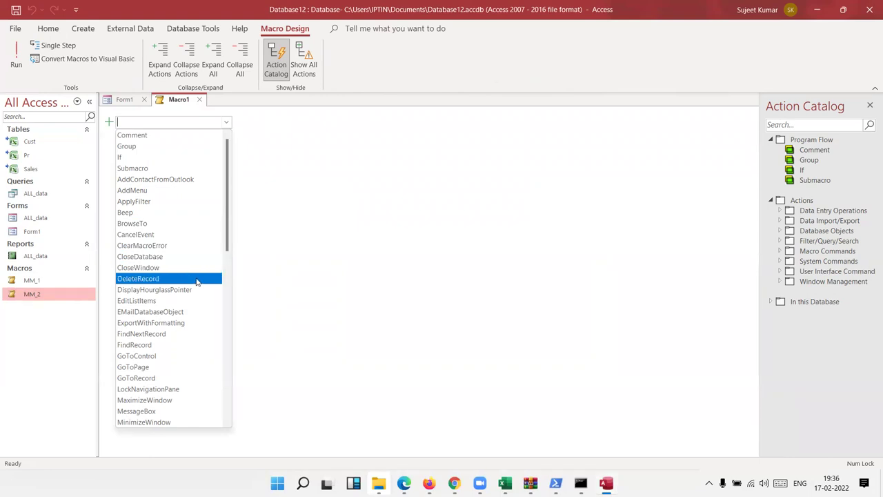
pyautogui.scroll(-3, 200, 272)
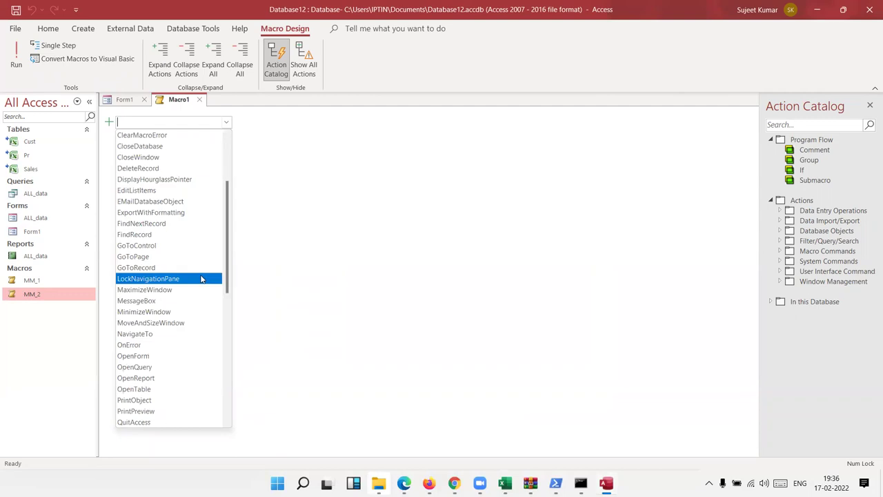
pyautogui.scroll(-3, 202, 275)
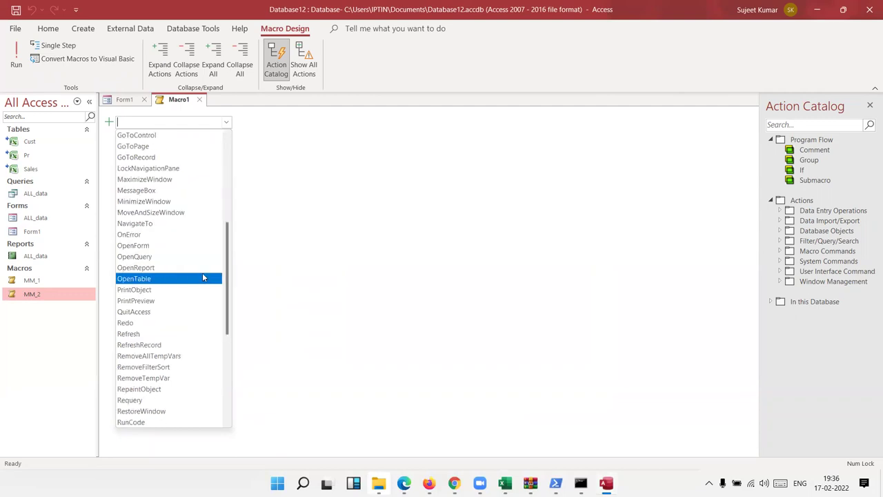
pyautogui.scroll(-3, 203, 277)
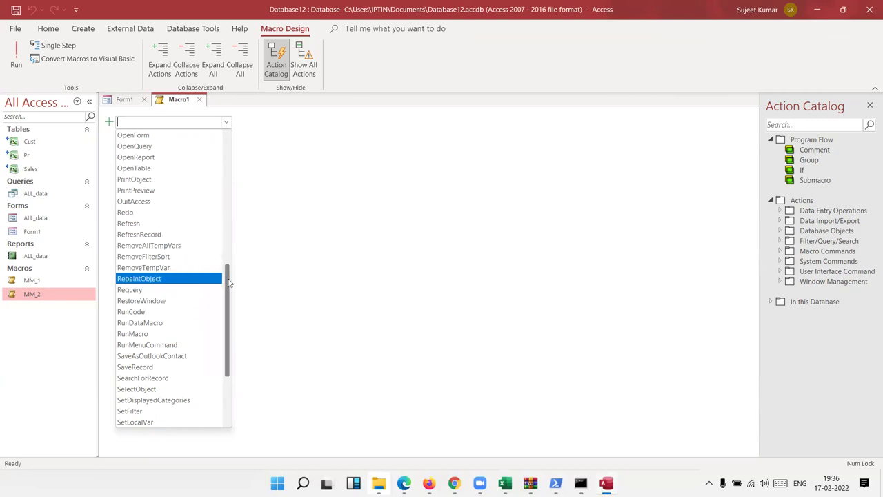
pyautogui.moveTo(230, 279); pyautogui.dragTo(234, 255)
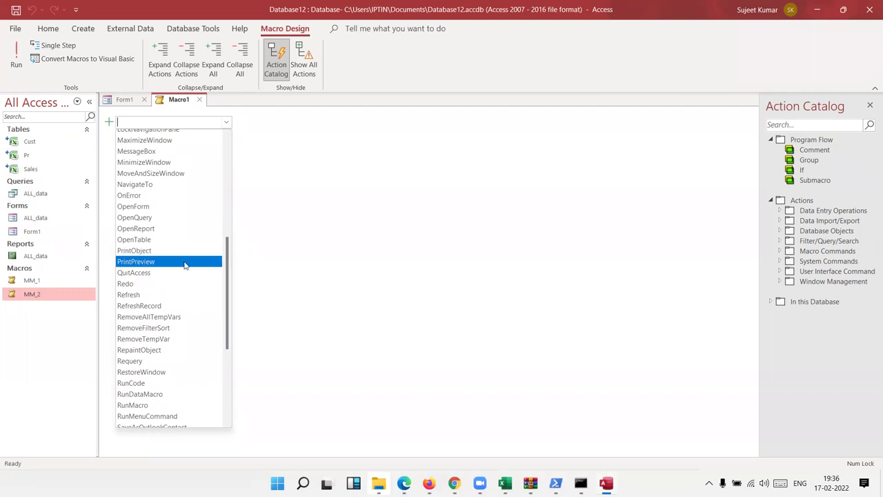
pyautogui.scroll(-3, 169, 295)
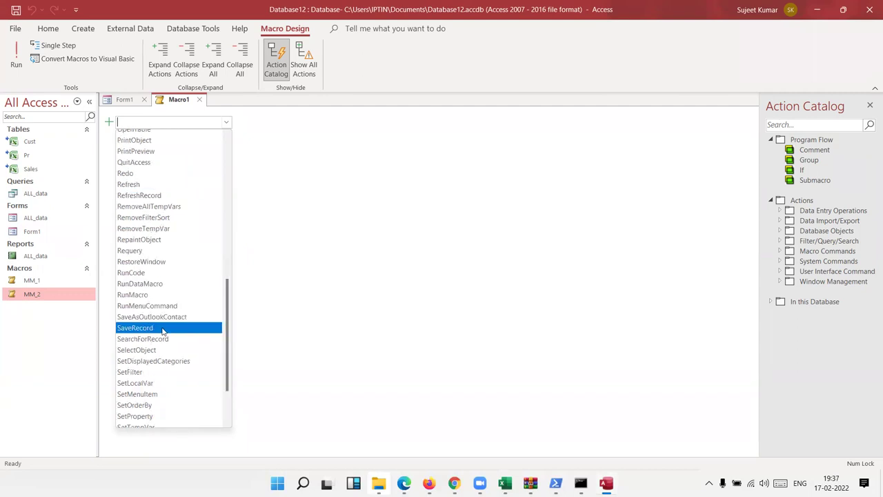
pyautogui.scroll(-3, 162, 331)
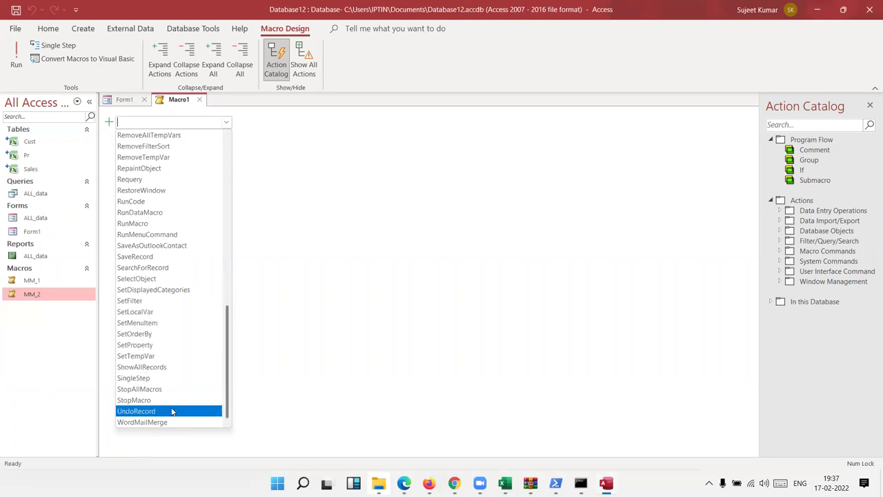
pyautogui.scroll(10, 174, 301)
pyautogui.scroll(3, 178, 277)
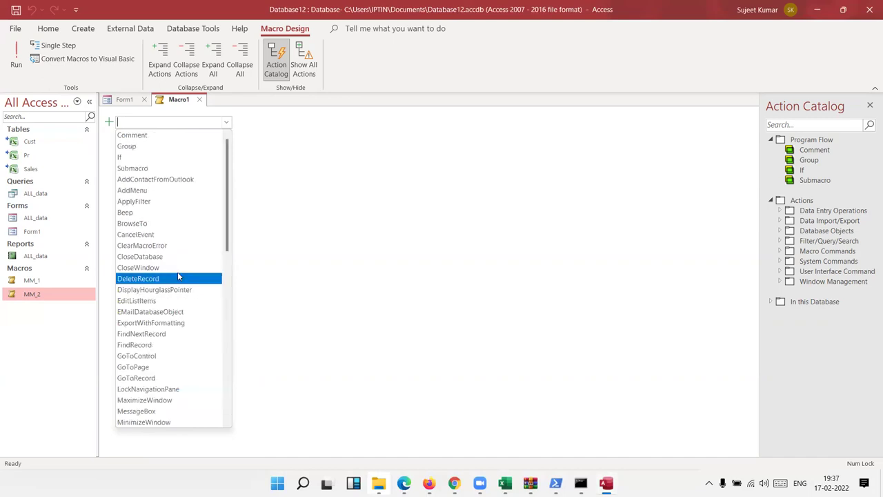
# Dismiss the action list and preview Form1 in Form view
pyautogui.click(15, 336)
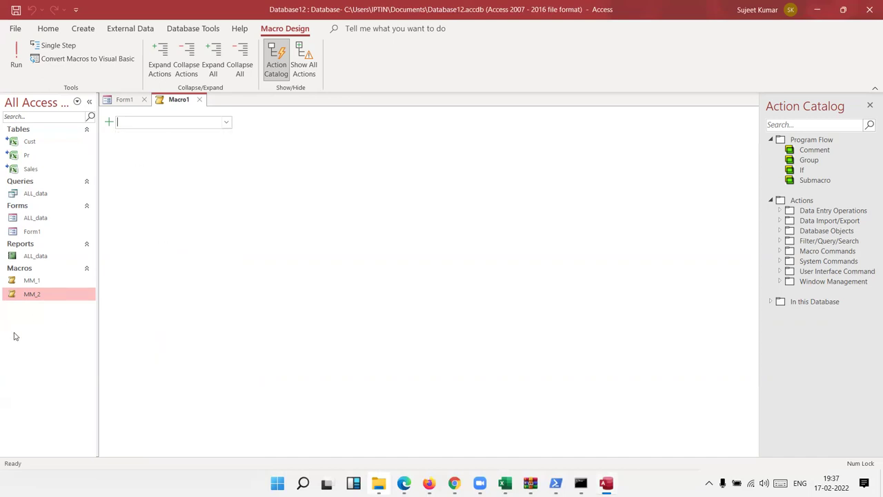
pyautogui.doubleClick(49, 235)
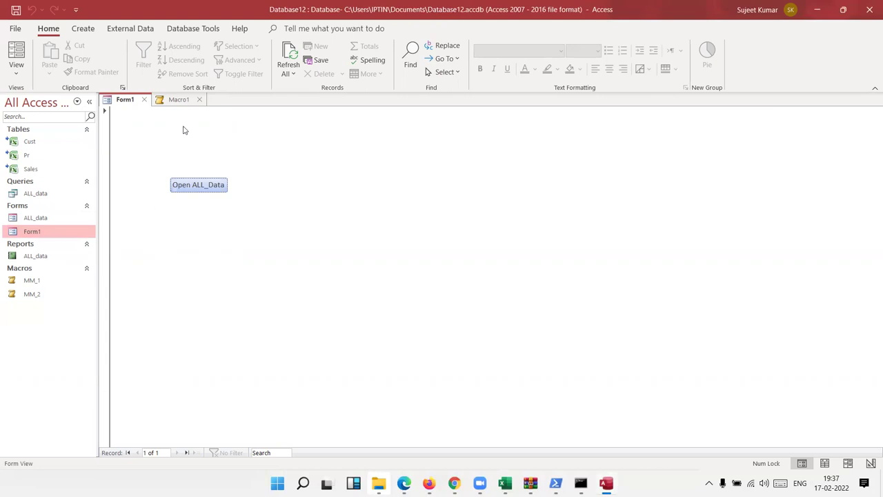
pyautogui.click(145, 100)
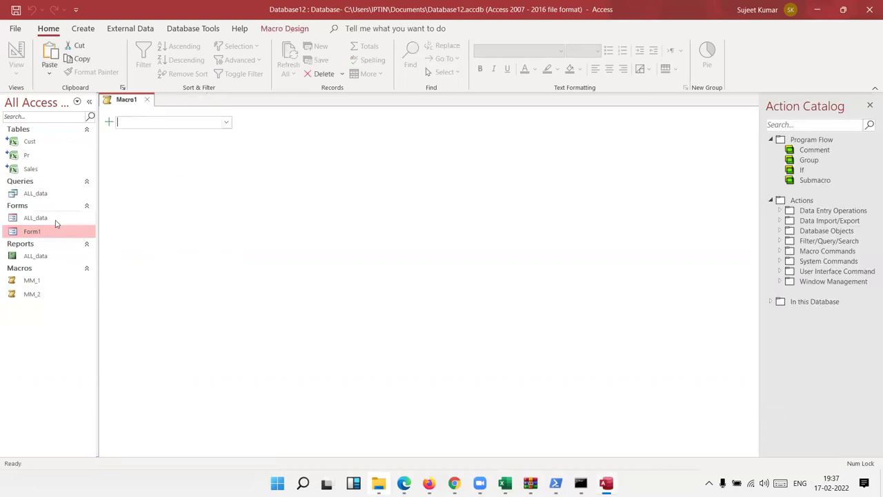
# In Form1's design, draw an unbound text box named TX above the Open ALL_Data button
pyautogui.rightClick(40, 234)
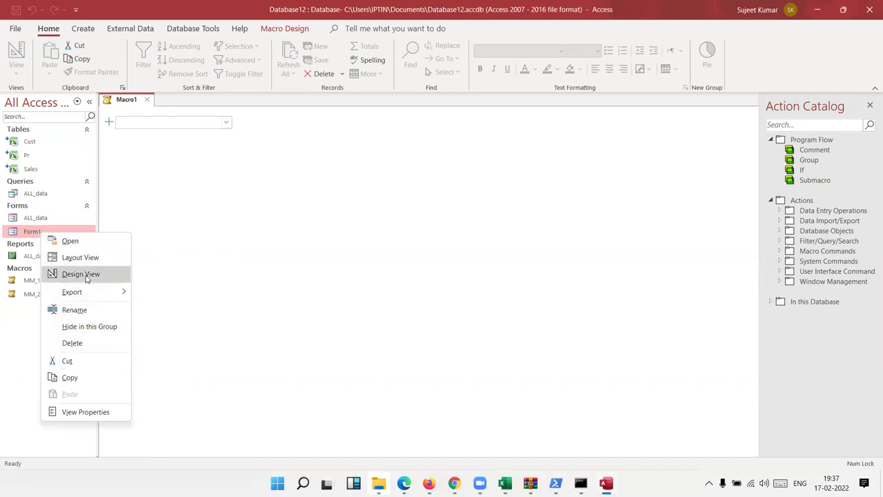
pyautogui.click(86, 277)
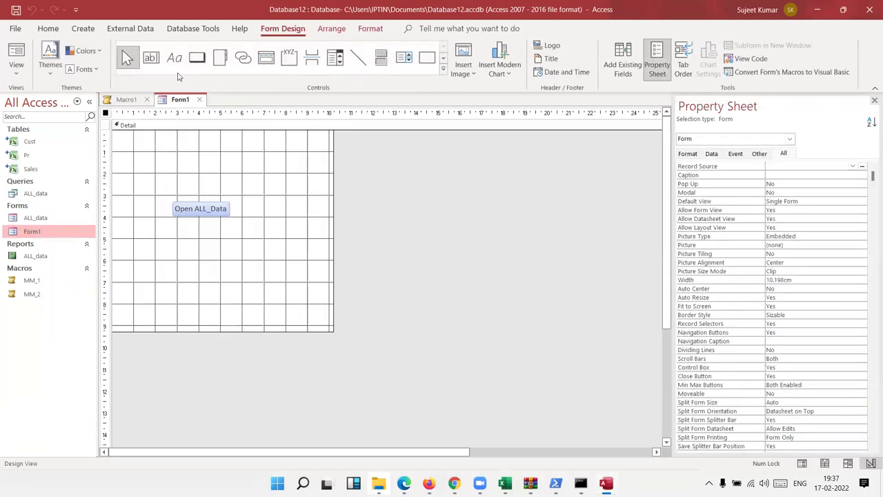
pyautogui.click(150, 57)
pyautogui.moveTo(165, 171); pyautogui.dragTo(231, 194)
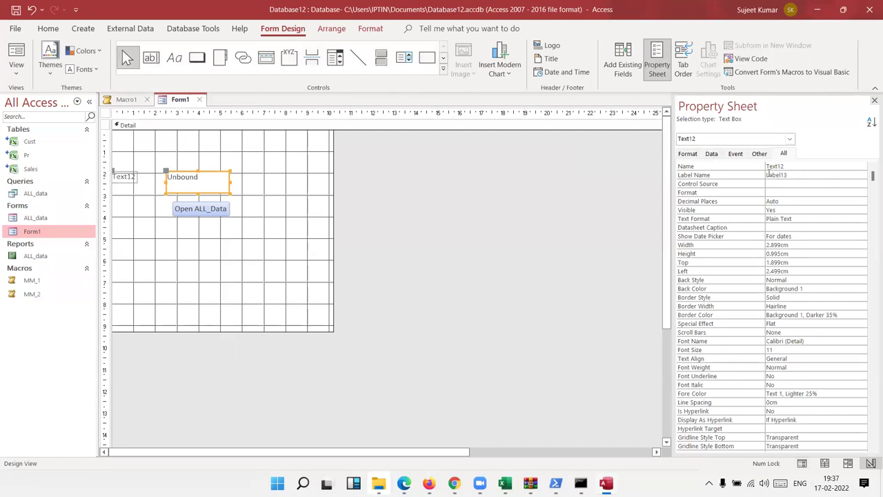
pyautogui.click(798, 166)
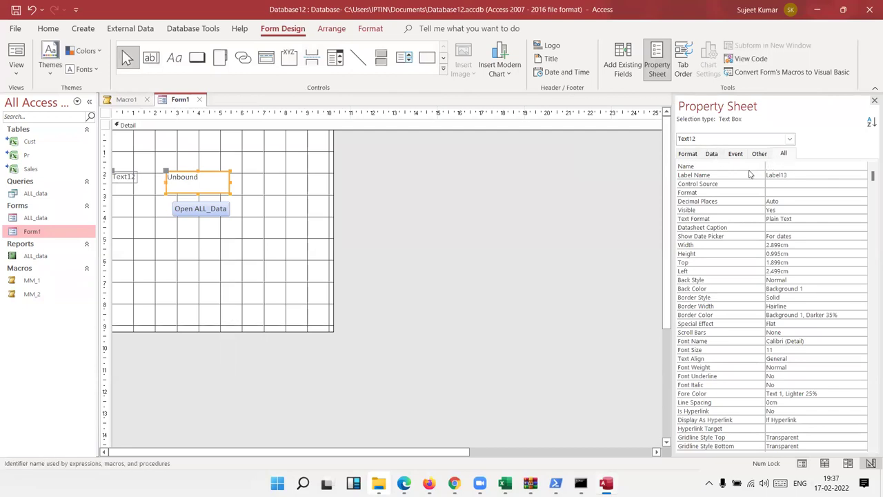
pyautogui.write('TX')
pyautogui.press('Return')
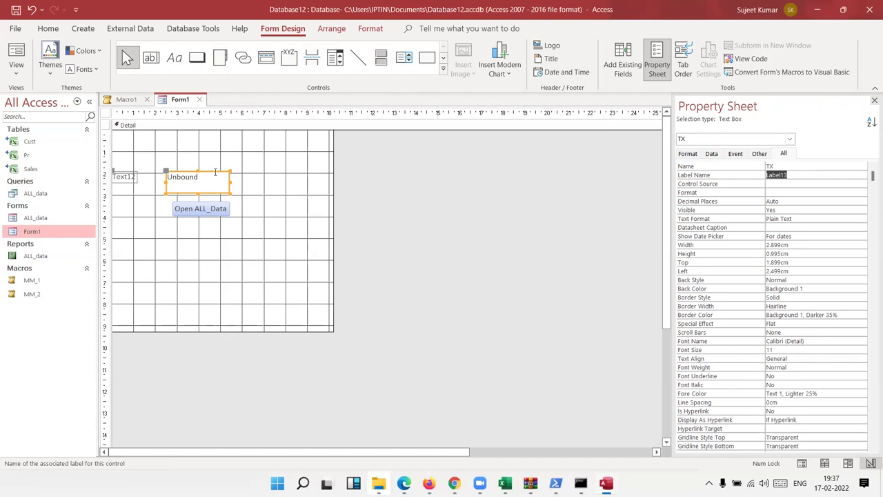
pyautogui.click(215, 172)
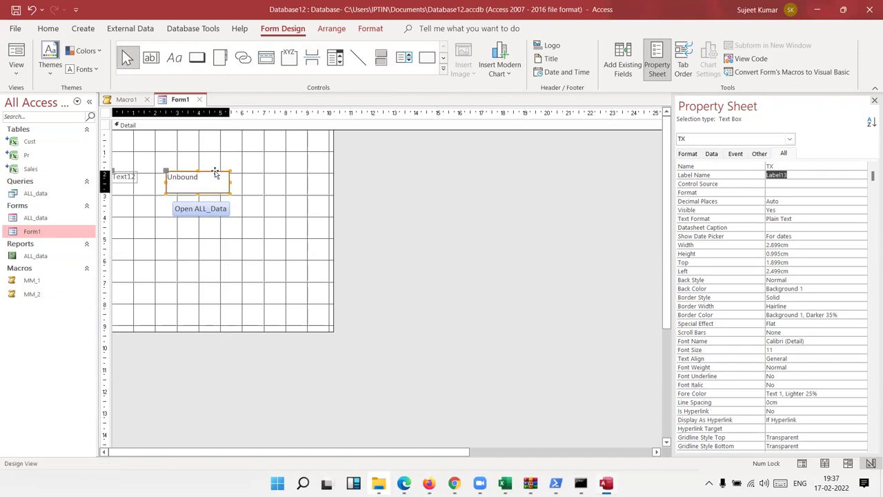
pyautogui.click(141, 249)
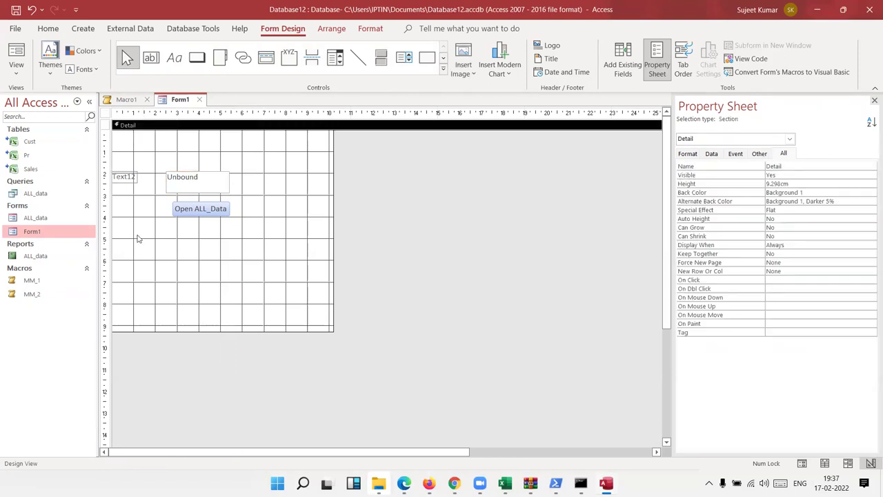
pyautogui.click(38, 284)
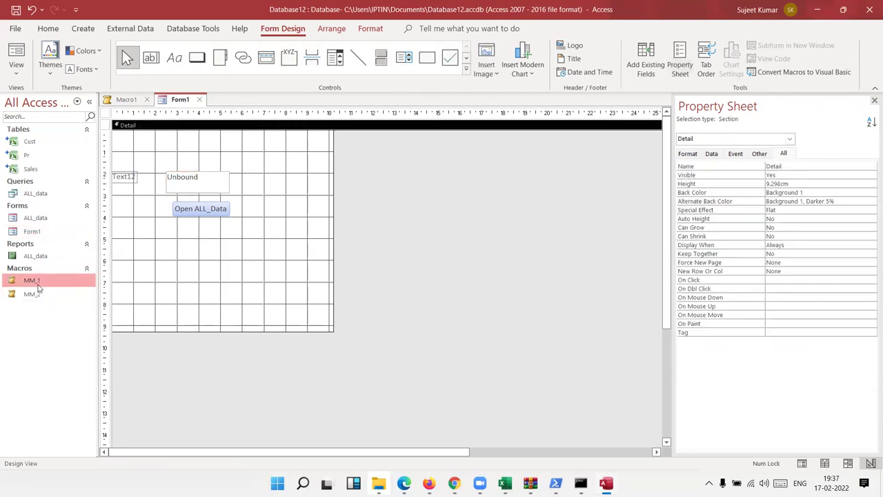
# Open MM_1 in design, delete its OpenForm action and add an If block
pyautogui.rightClick(38, 286)
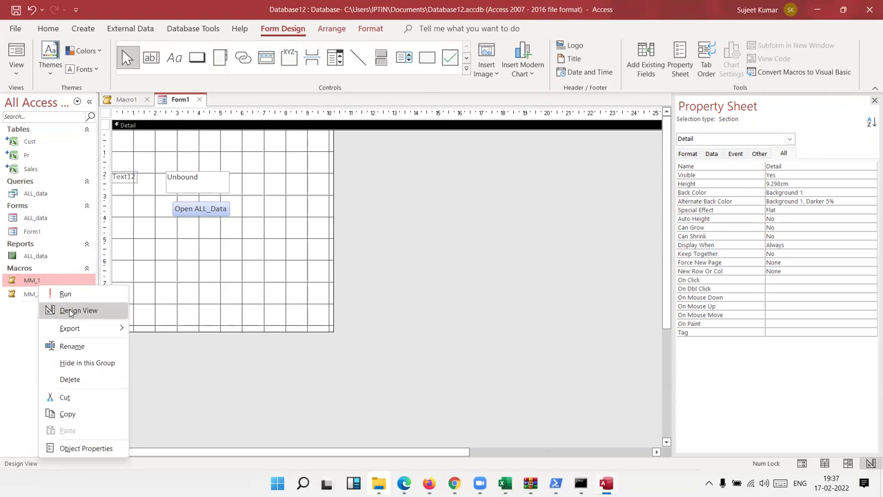
pyautogui.click(70, 311)
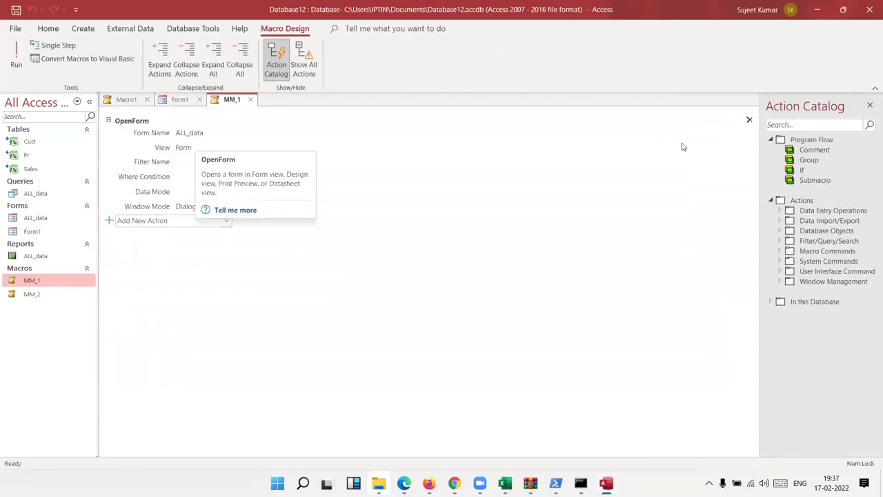
pyautogui.click(749, 120)
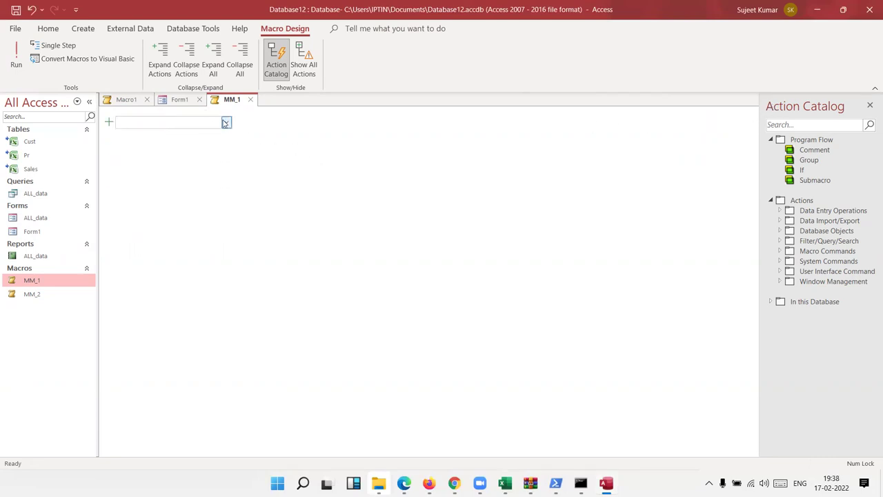
pyautogui.click(225, 123)
pyautogui.click(192, 156)
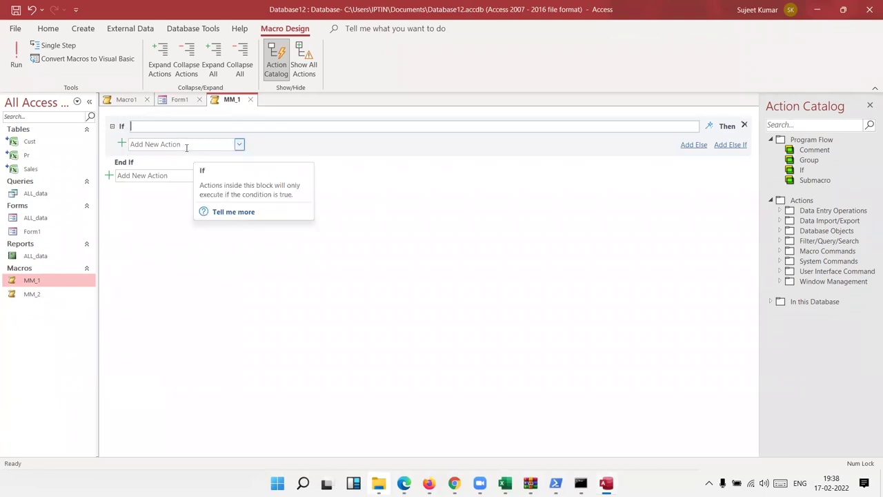
# Enter the If condition forms![form1]![tx] >50
pyautogui.write('for')
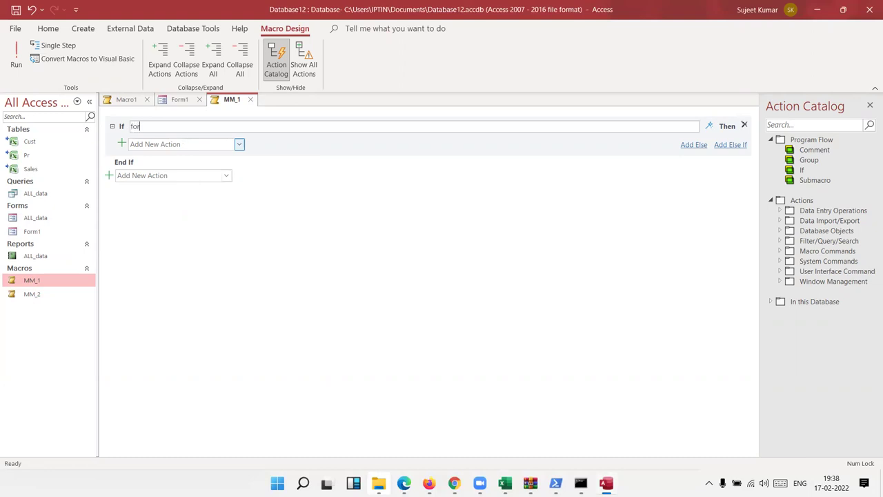
pyautogui.write('ms')
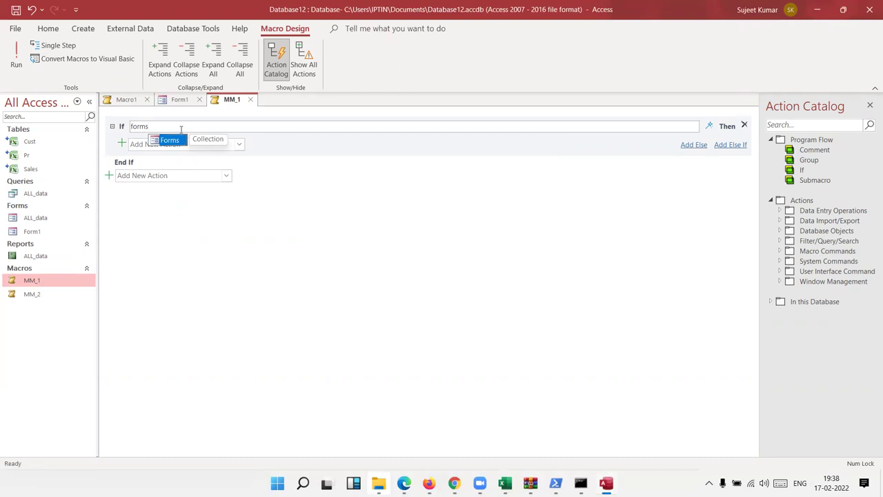
pyautogui.click(180, 126)
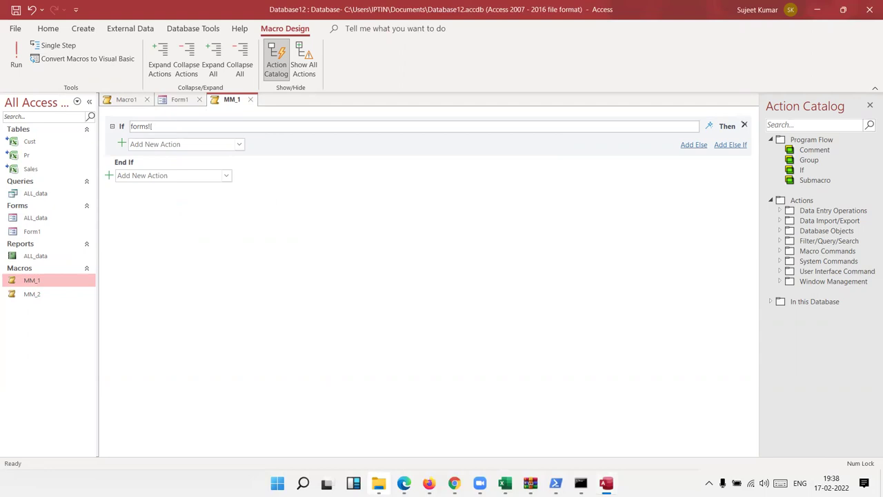
pyautogui.write('[form')
pyautogui.write('>50')
pyautogui.click(175, 144)
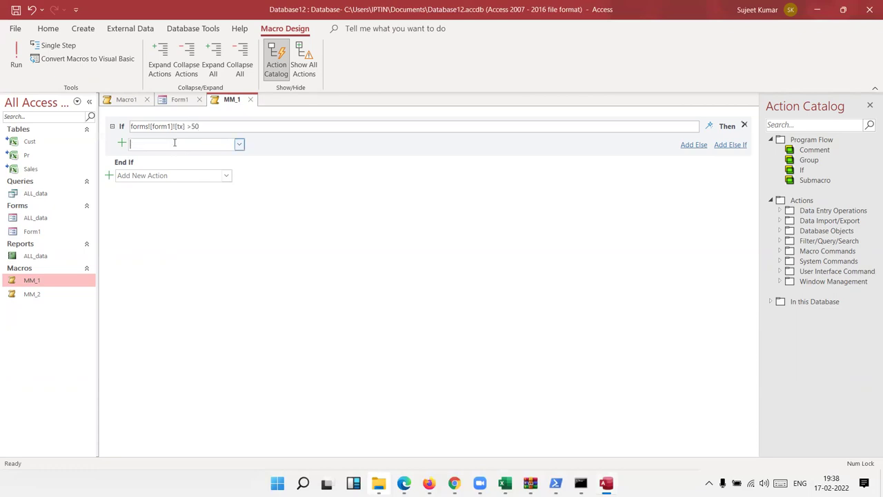
# Inside the If block, add OpenForm with Form Name ALL_data and View set to Form
pyautogui.click(239, 144)
pyautogui.scroll(-10, 204, 276)
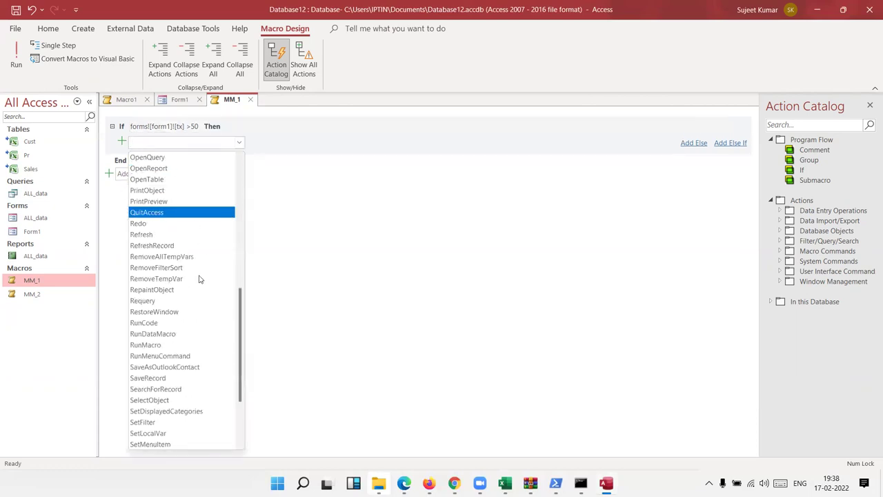
pyautogui.scroll(3, 203, 281)
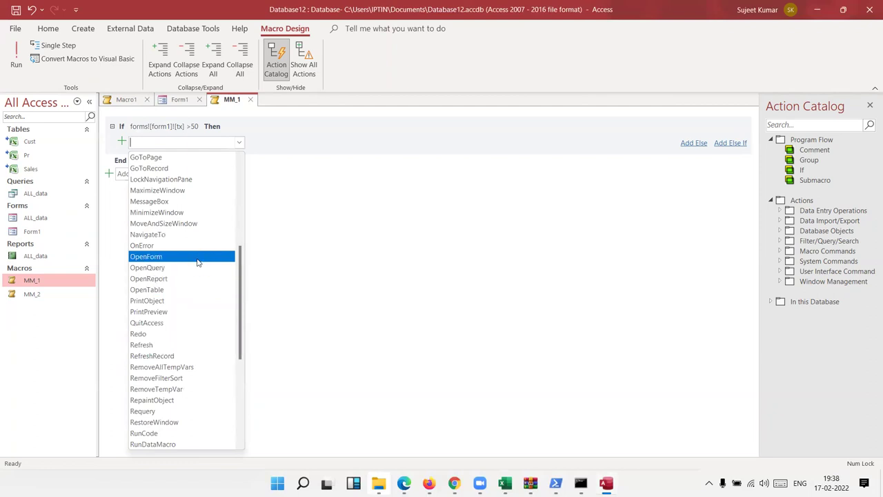
pyautogui.click(197, 261)
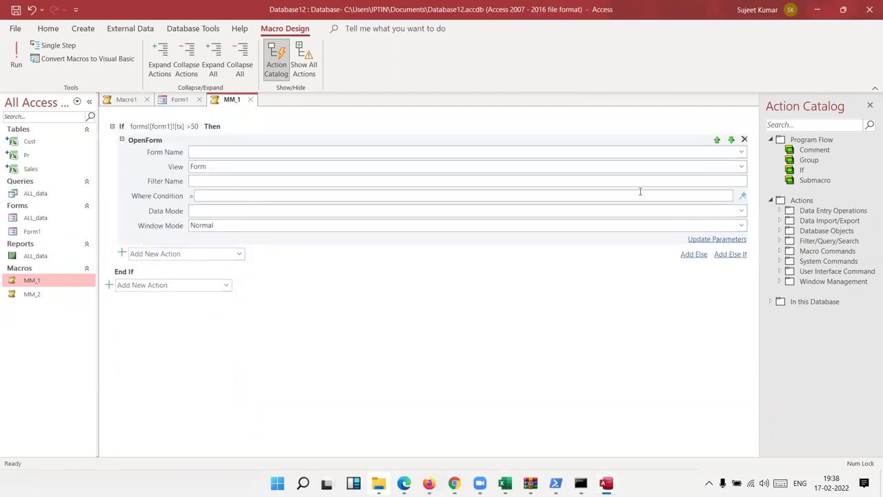
pyautogui.click(742, 152)
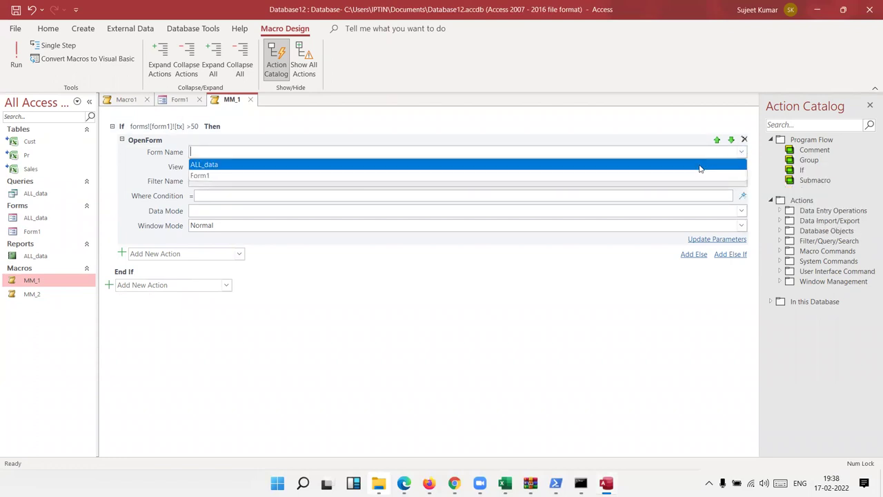
pyautogui.click(699, 167)
pyautogui.click(699, 167)
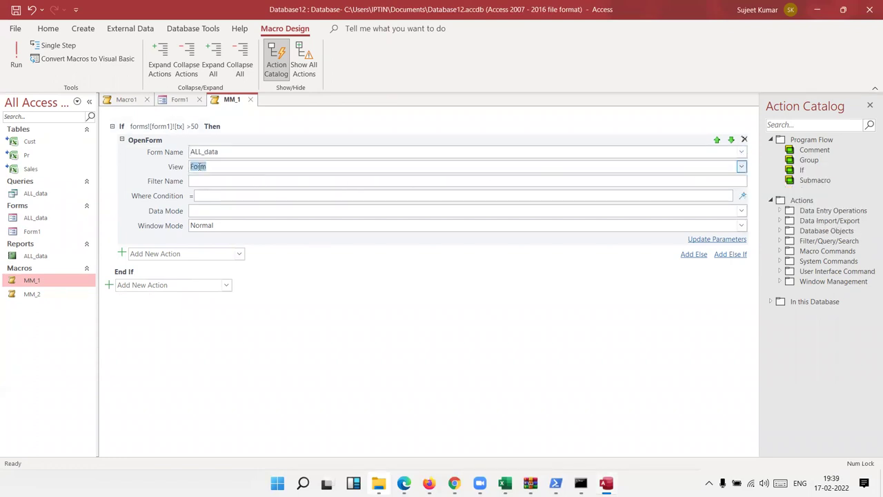
pyautogui.click(741, 167)
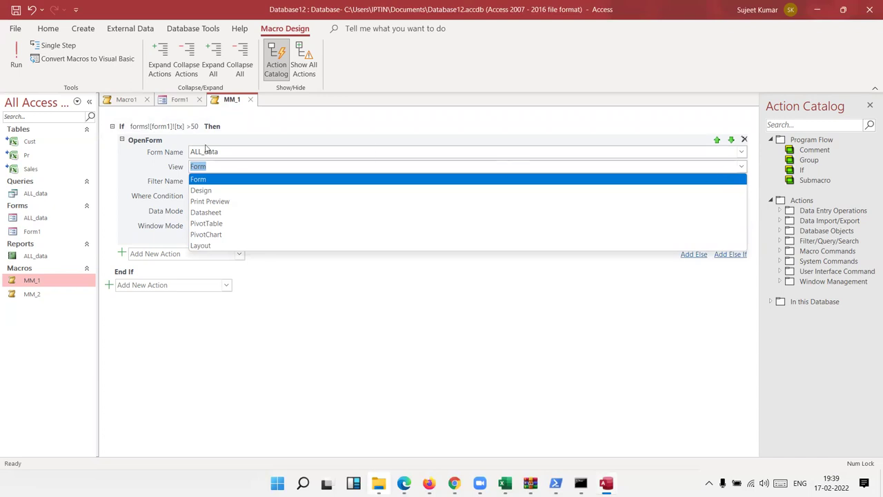
pyautogui.click(141, 169)
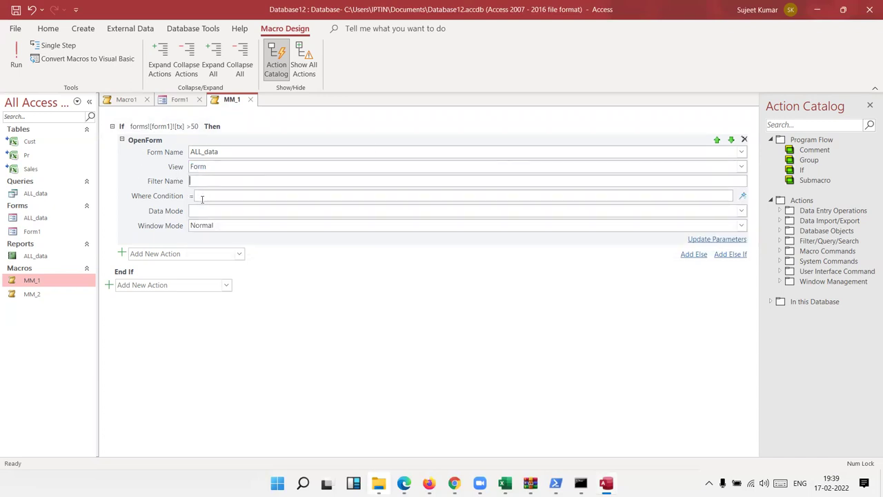
pyautogui.click(205, 195)
# Check the fields of the ALL_data form and query, then return to the macro
pyautogui.doubleClick(34, 218)
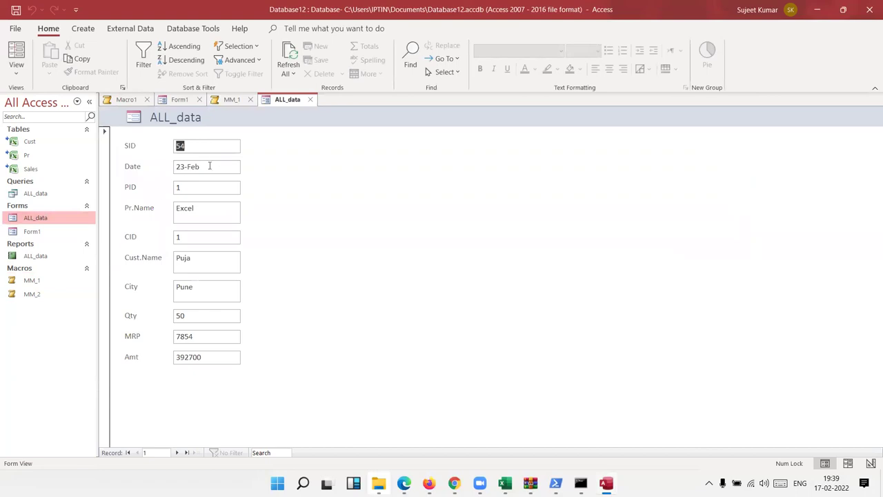
pyautogui.click(309, 99)
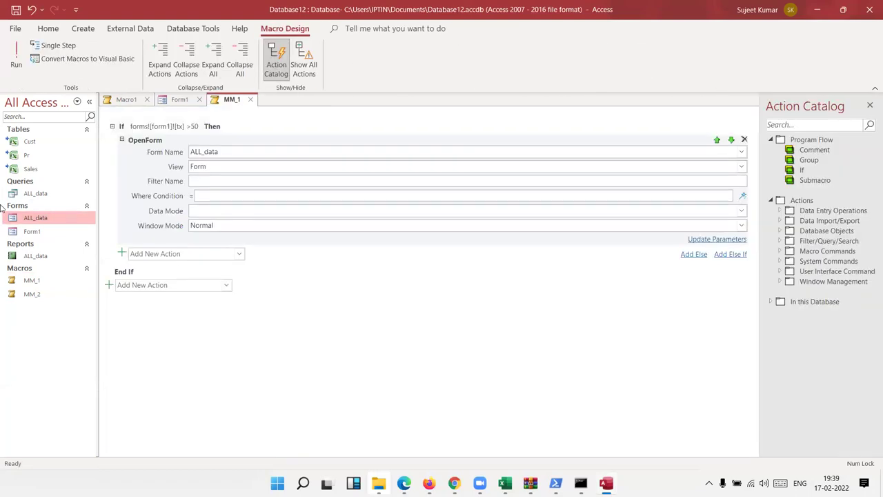
pyautogui.click(20, 194)
pyautogui.click(22, 220)
pyautogui.doubleClick(29, 194)
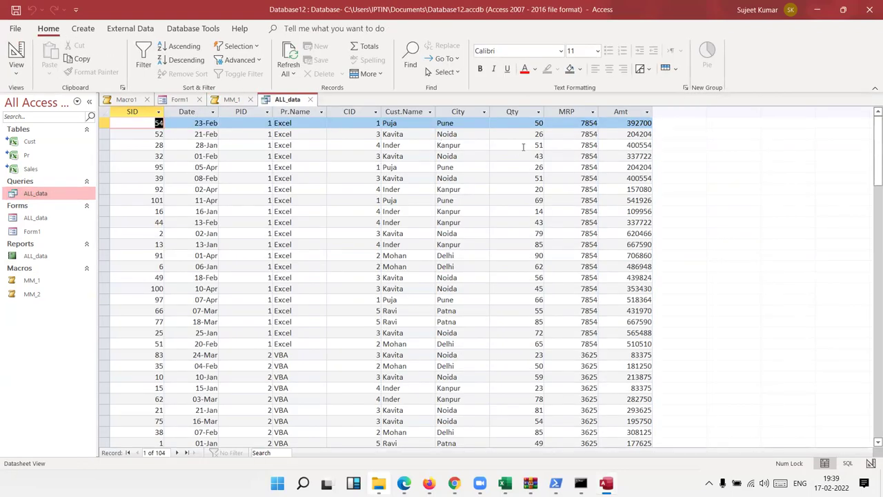
pyautogui.click(311, 99)
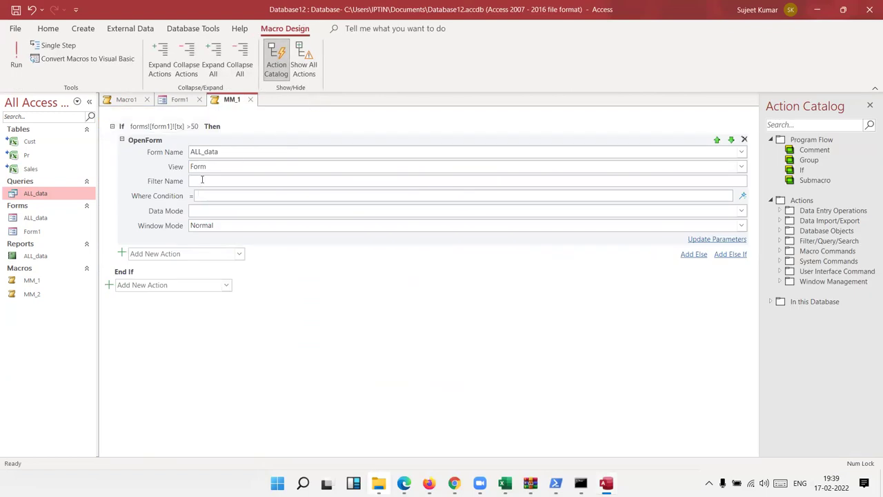
# Set the OpenForm Filter Name to Qty, Where Condition qty>50, and Data Mode Read Only
pyautogui.write('Qty')
pyautogui.click(229, 197)
pyautogui.write('qty>50')
pyautogui.click(741, 211)
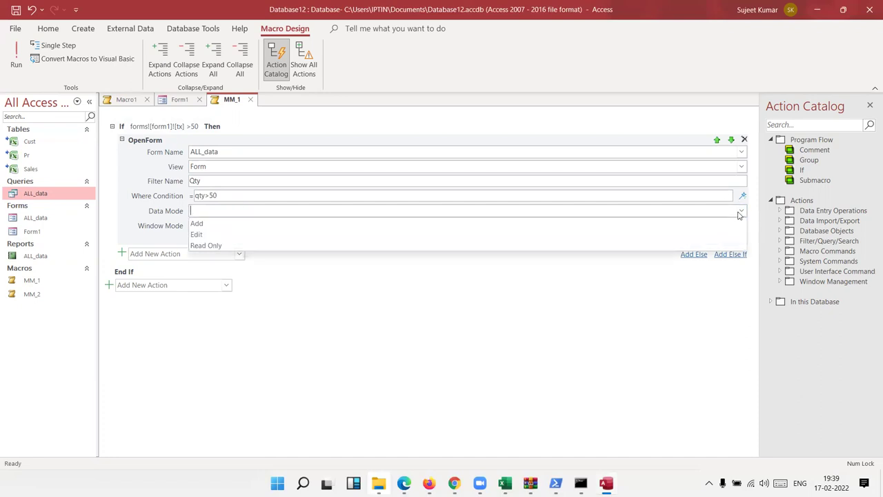
pyautogui.click(728, 245)
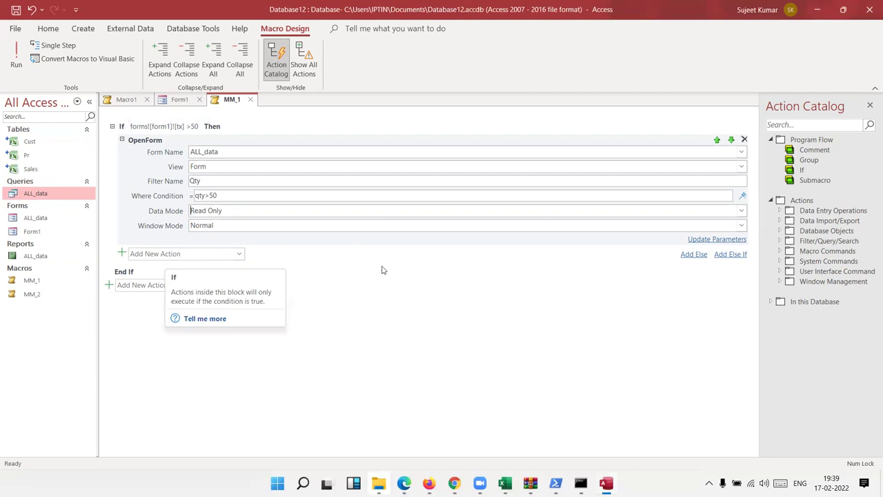
# Close MM_1 and the Form1 design, answering Yes to save each
pyautogui.click(251, 101)
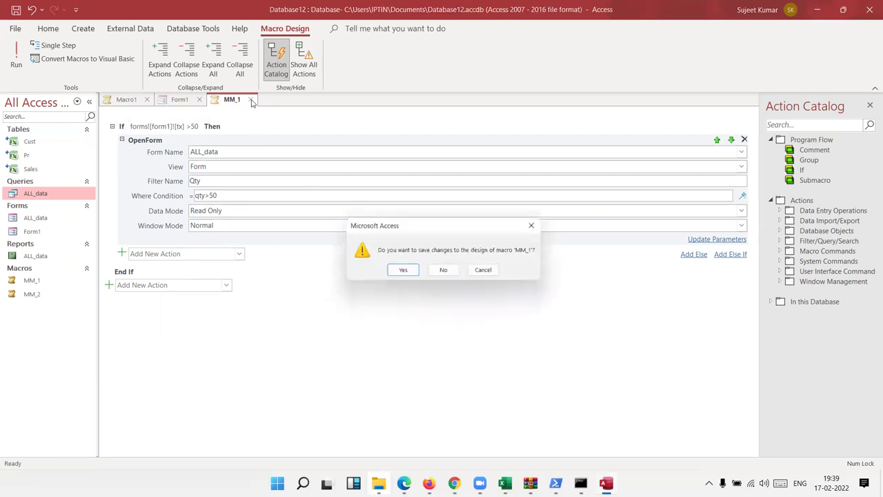
pyautogui.click(406, 271)
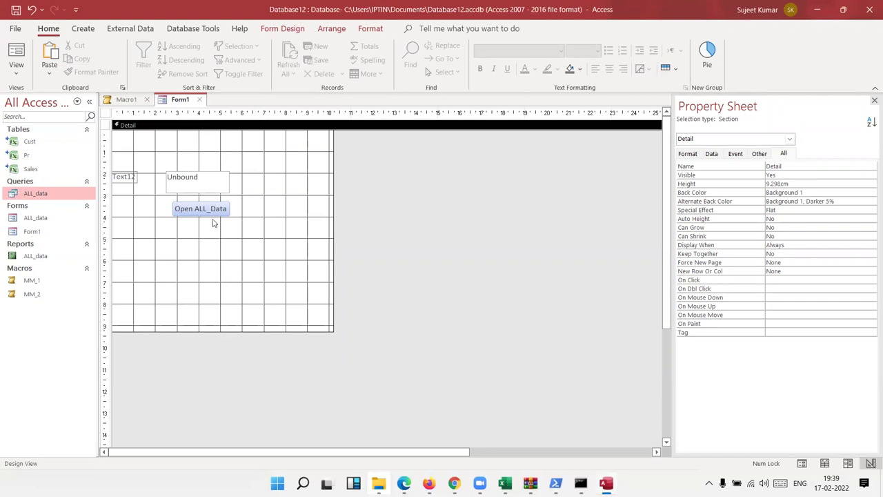
pyautogui.click(199, 99)
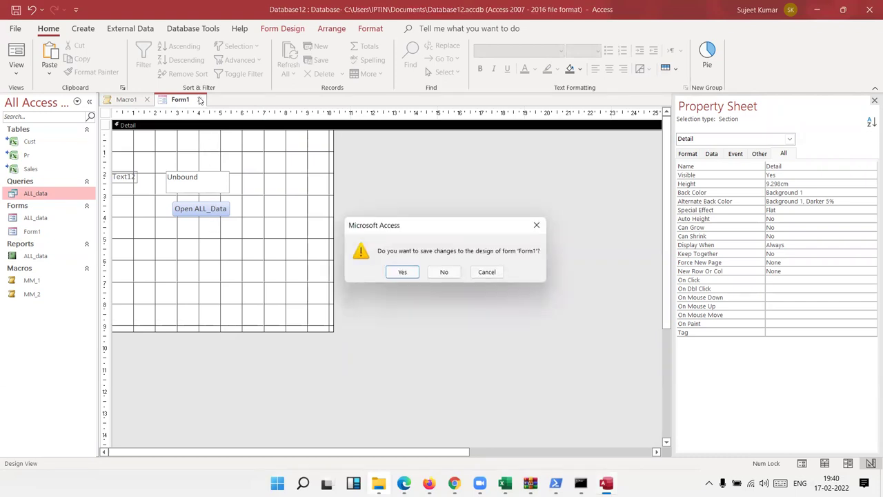
pyautogui.click(402, 271)
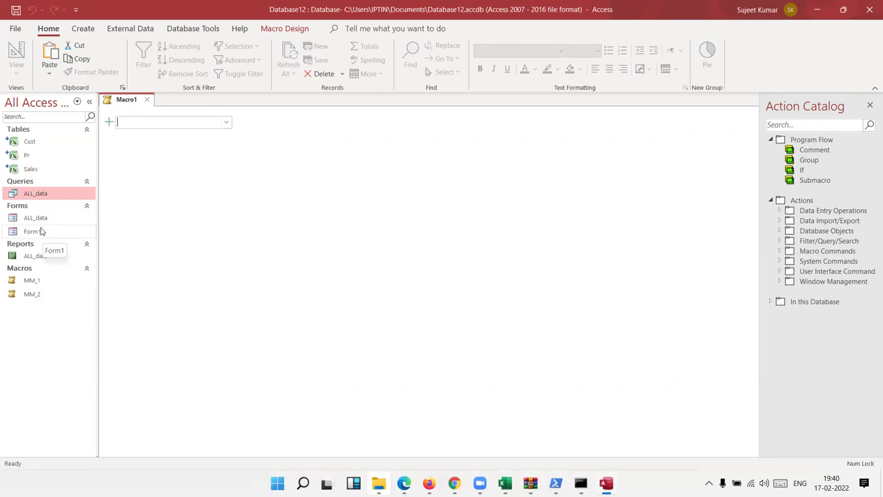
# Open Form1, enter 51 in the TX box and run Open ALL_Data
pyautogui.doubleClick(41, 232)
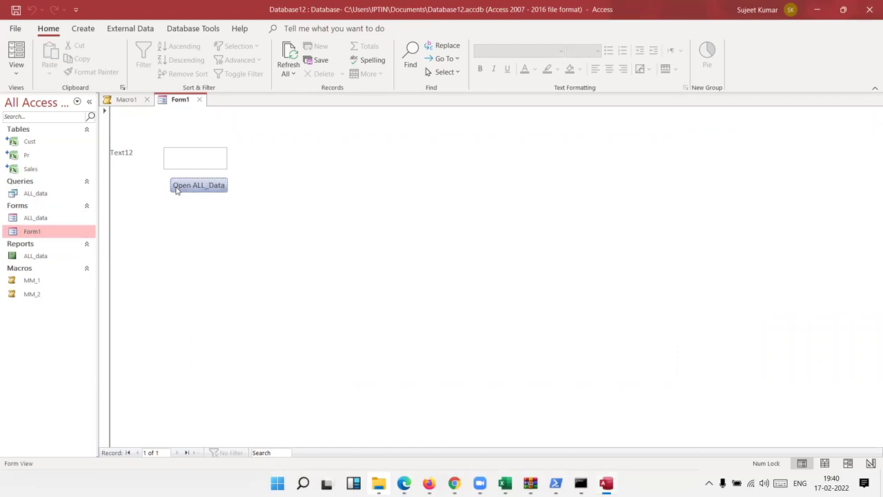
pyautogui.click(187, 153)
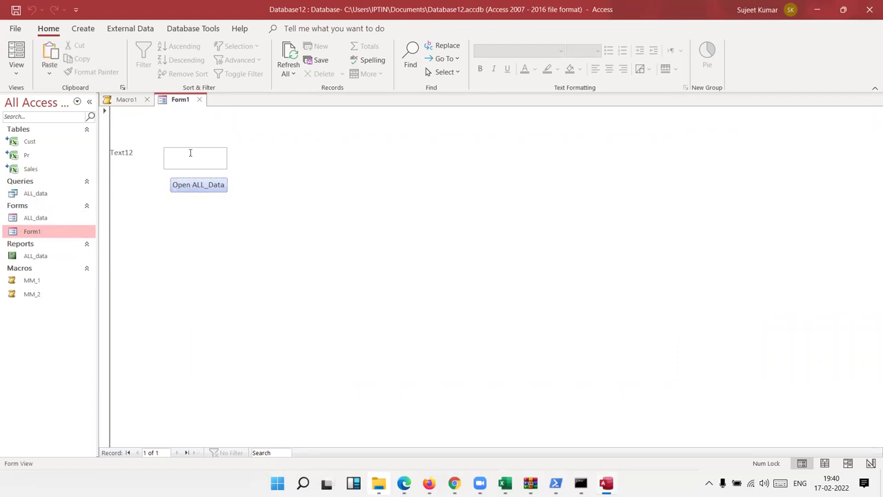
pyautogui.write('51')
pyautogui.click(188, 187)
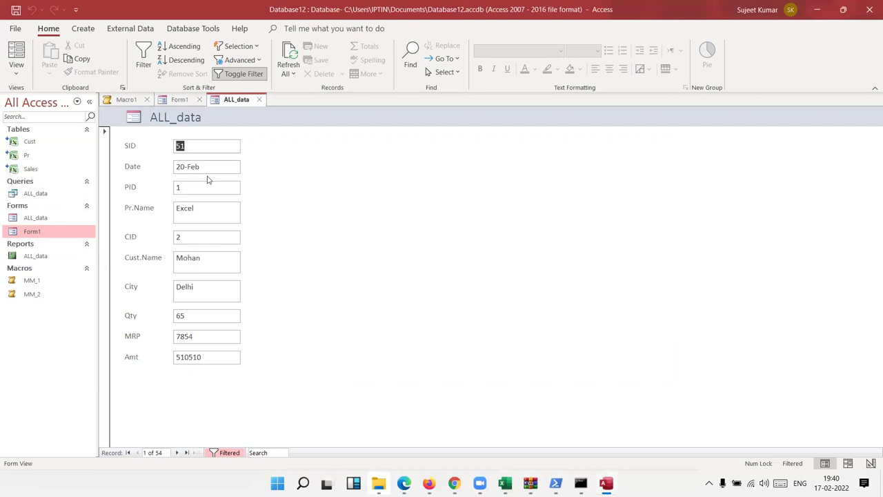
# Browse the 54 filtered ALL_data records, checking each Qty exceeds 50
pyautogui.doubleClick(178, 318)
pyautogui.click(187, 453)
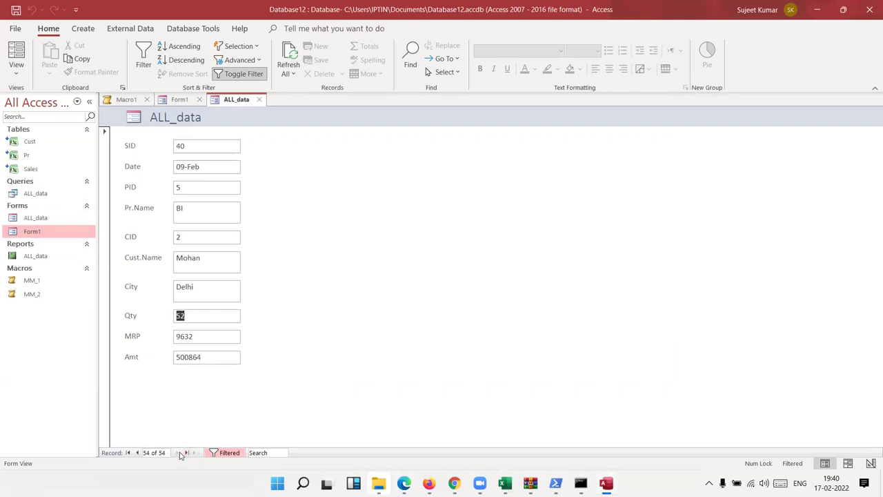
pyautogui.click(138, 453)
pyautogui.click(137, 453)
pyautogui.click(138, 453)
pyautogui.click(137, 452)
pyautogui.click(137, 452)
pyautogui.click(137, 452)
pyautogui.click(137, 452)
pyautogui.click(137, 453)
pyautogui.click(137, 452)
pyautogui.click(137, 452)
pyautogui.click(138, 453)
pyautogui.click(137, 453)
pyautogui.click(137, 453)
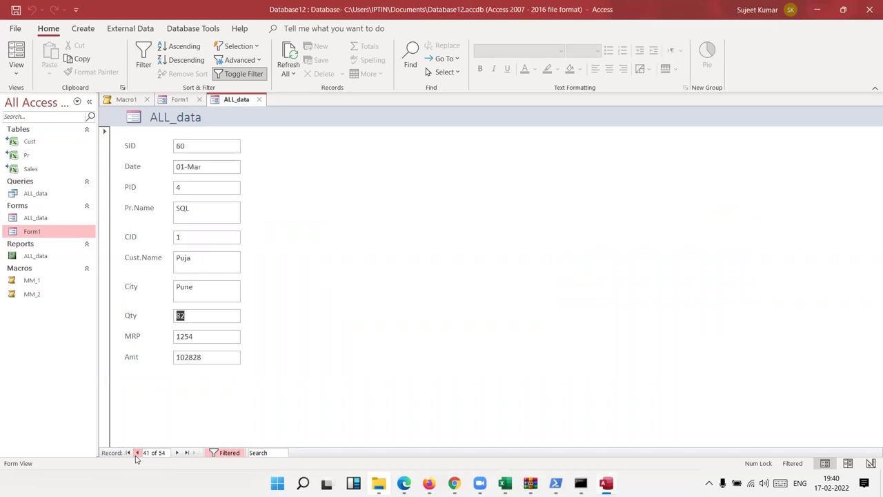
pyautogui.click(38, 198)
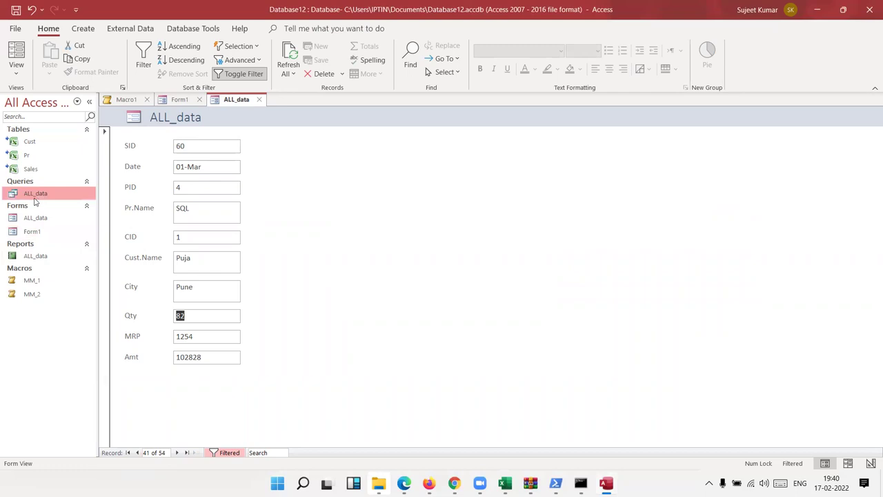
# Check Qty values in the full 104-record ALL_data query, then close it and the filtered ALL_data form
pyautogui.doubleClick(35, 196)
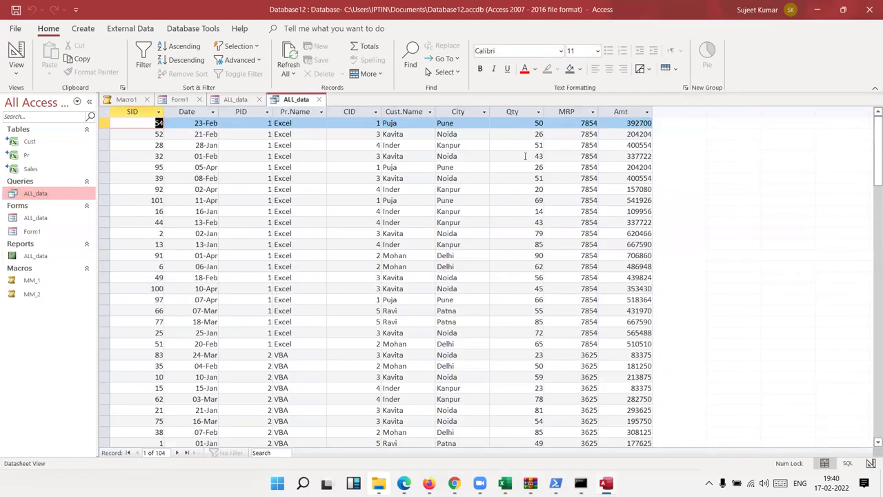
pyautogui.click(514, 155)
pyautogui.press('Down')
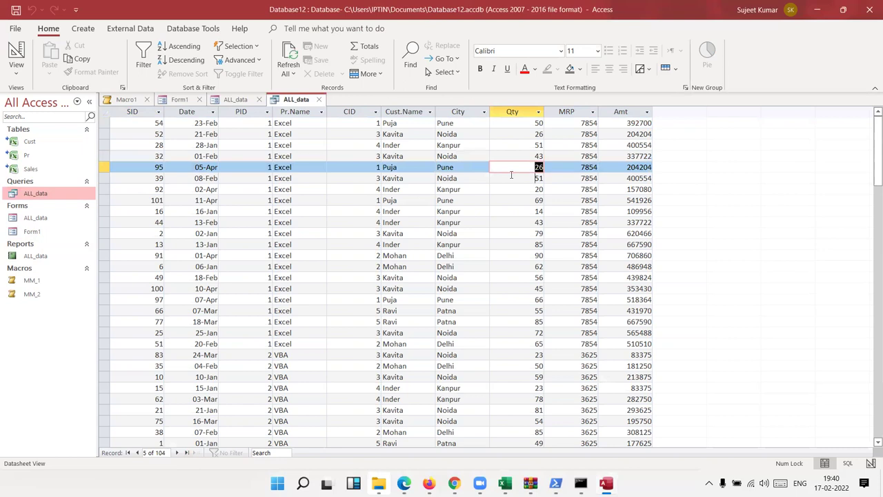
pyautogui.press('Down')
pyautogui.press('Down')
pyautogui.press('Down')
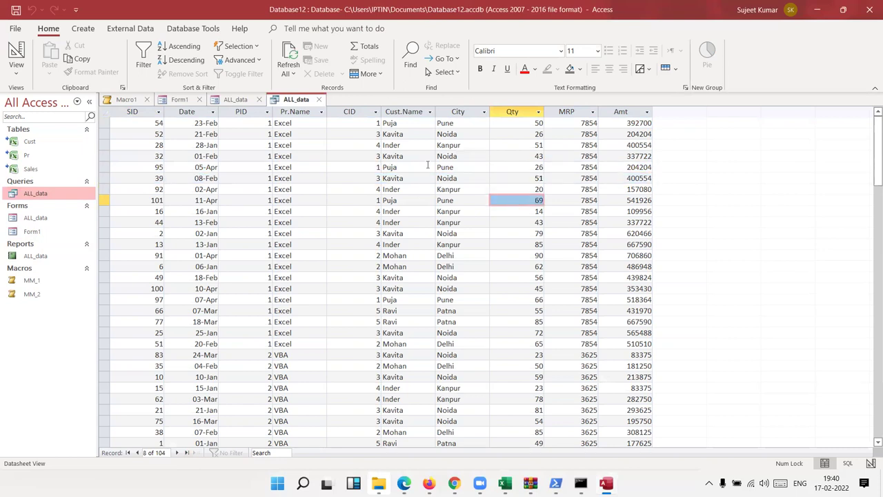
pyautogui.click(319, 99)
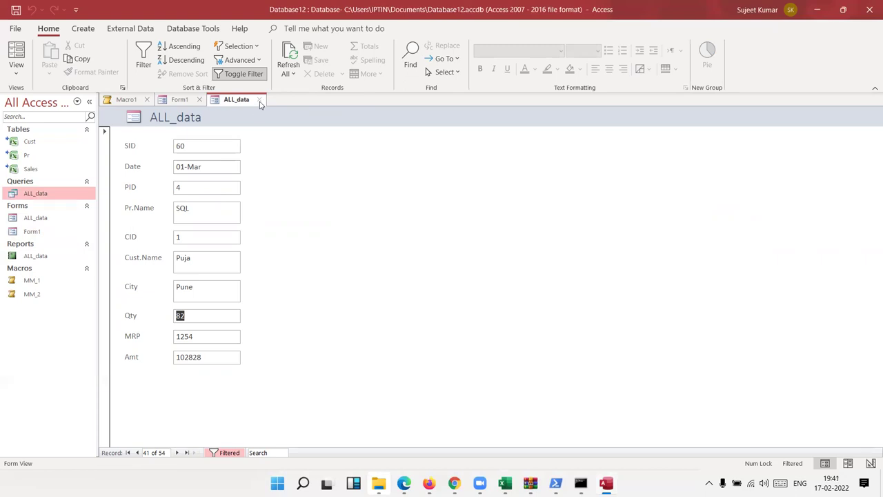
pyautogui.click(260, 101)
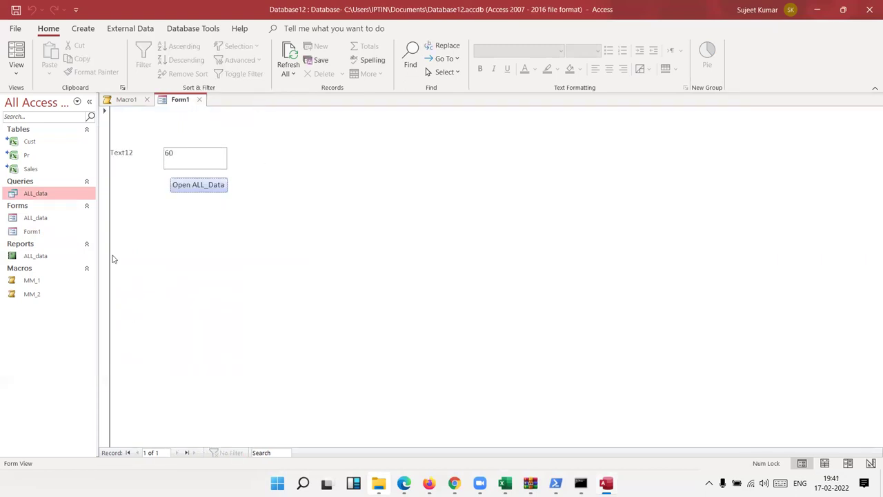
# Open macros MM_2 and MM_1 in Design View
pyautogui.rightClick(49, 297)
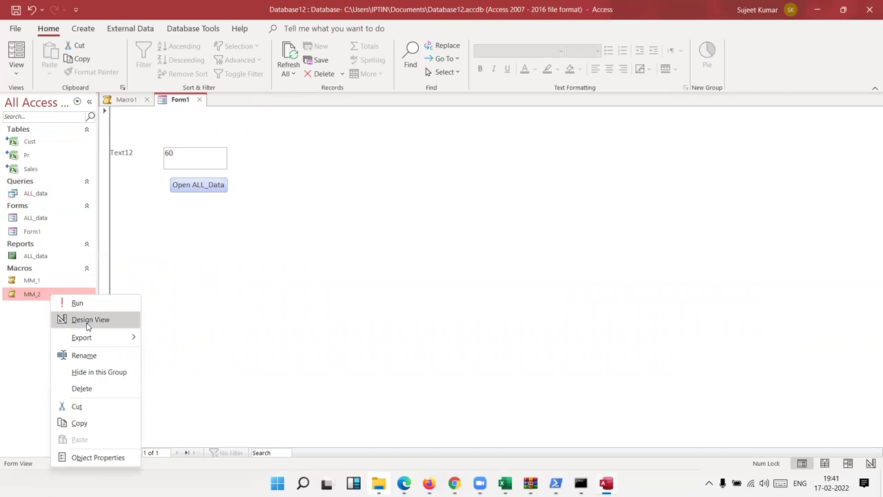
pyautogui.click(88, 321)
pyautogui.click(52, 283)
pyautogui.rightClick(53, 285)
pyautogui.click(76, 310)
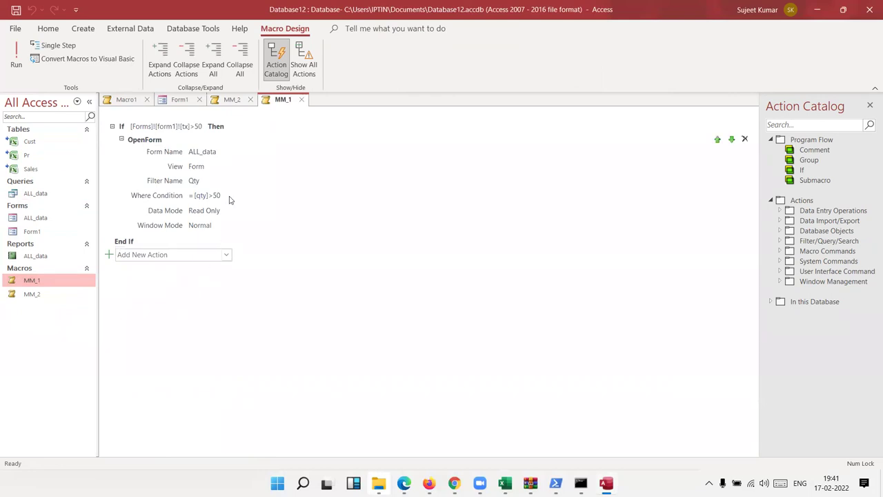
# Set MM_1's OpenForm to Datasheet view, keeping Normal window and Read Only, and save MM_1
pyautogui.click(200, 213)
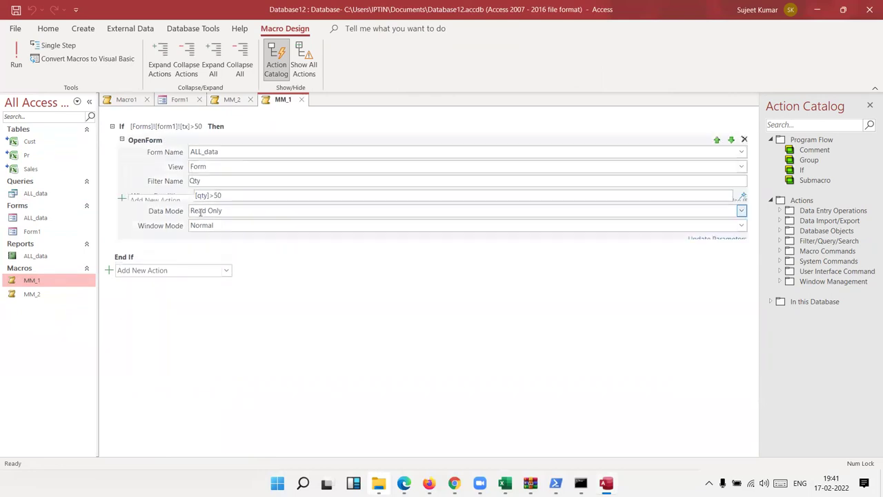
pyautogui.click(202, 226)
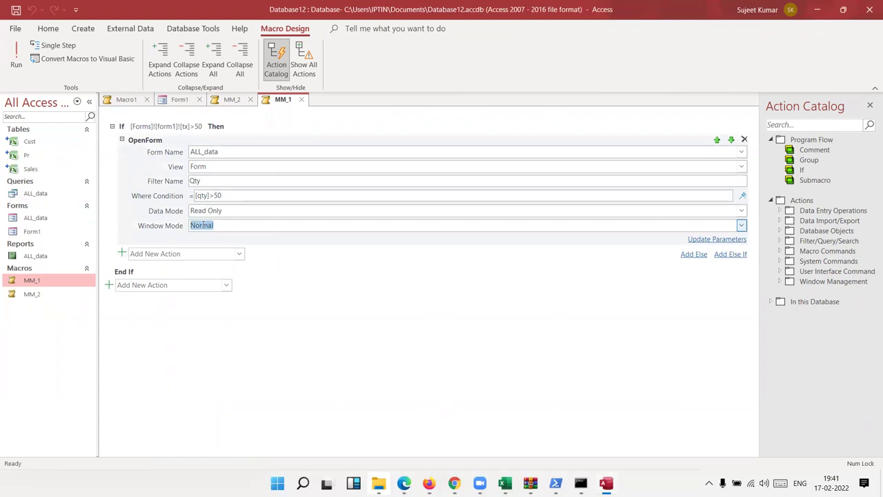
pyautogui.click(741, 226)
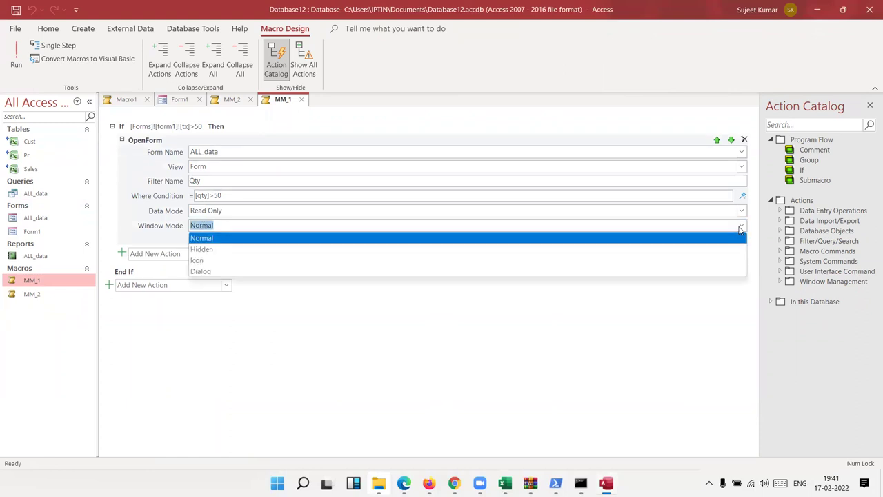
pyautogui.click(660, 214)
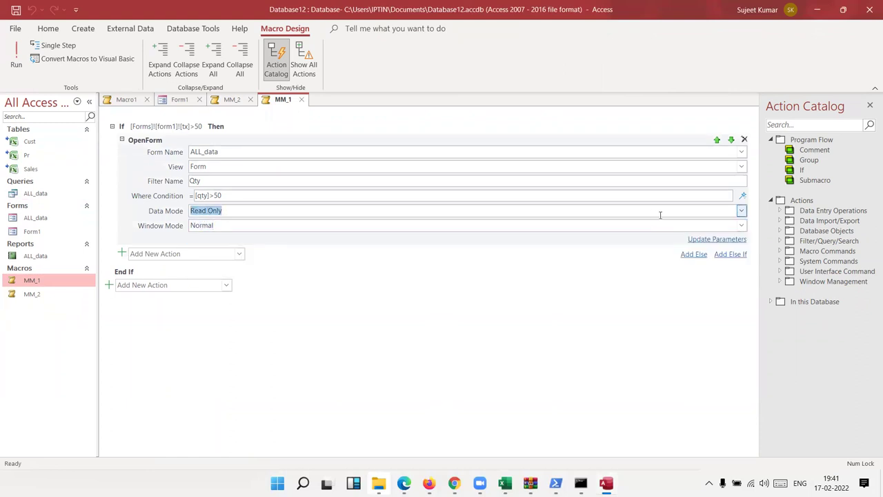
pyautogui.click(741, 213)
pyautogui.click(741, 213)
pyautogui.click(305, 168)
pyautogui.click(742, 168)
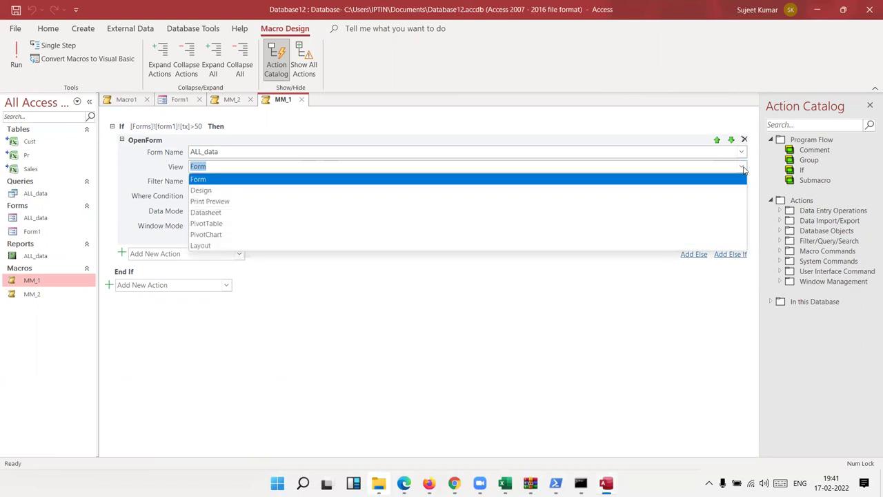
pyautogui.click(639, 212)
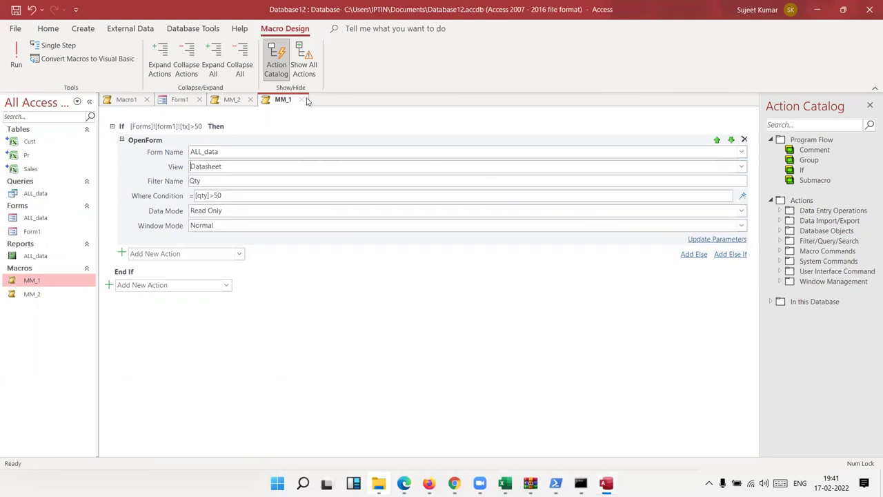
pyautogui.click(301, 100)
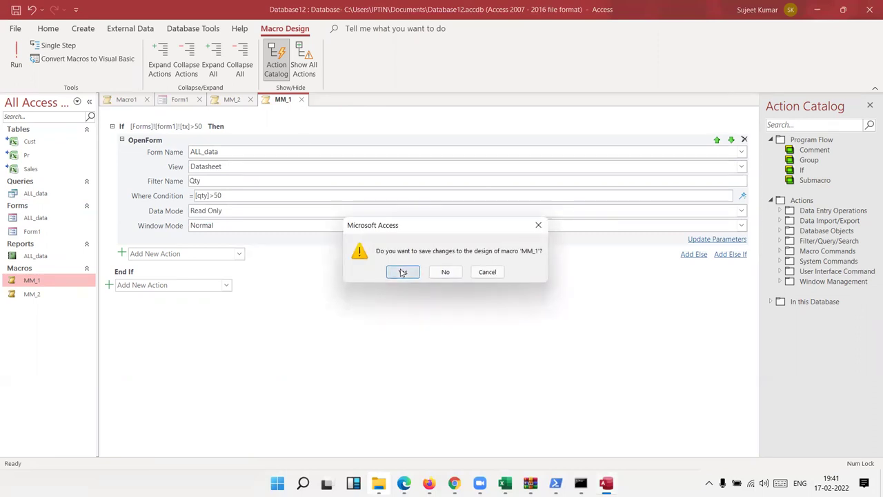
pyautogui.click(401, 272)
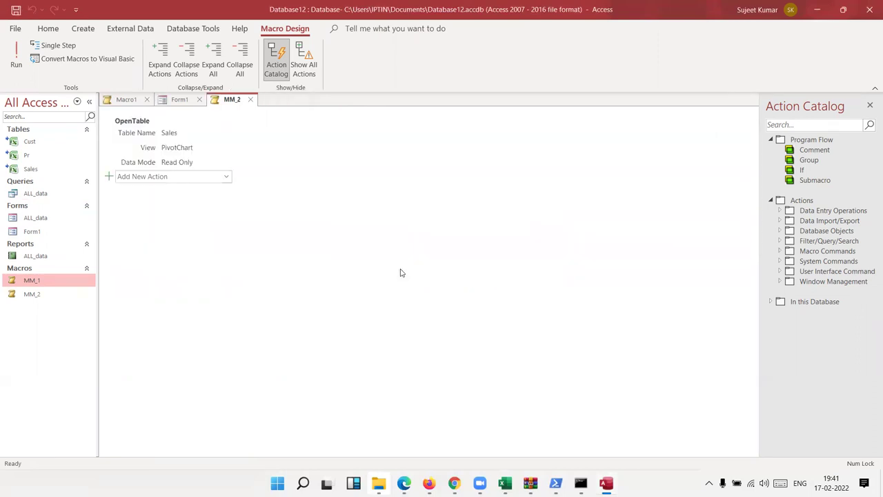
# Run Form1's Open ALL_Data button and check the datasheet's Qty column shows only values above 50
pyautogui.click(181, 100)
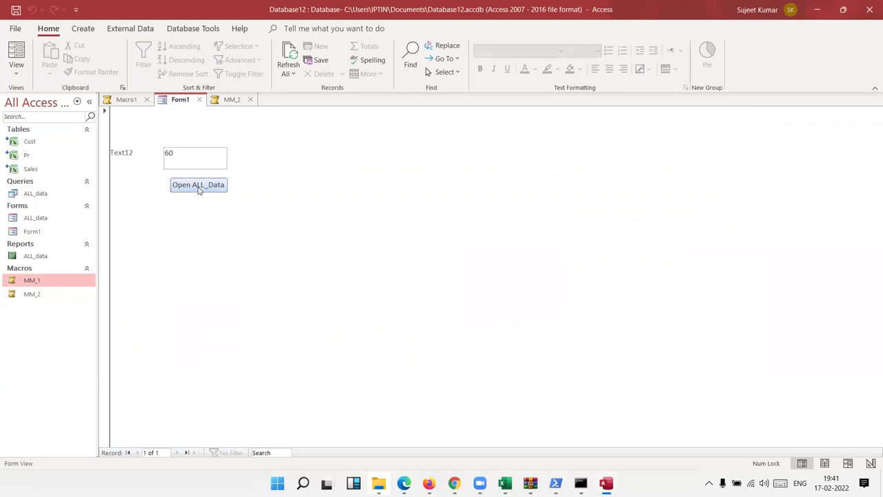
pyautogui.click(198, 186)
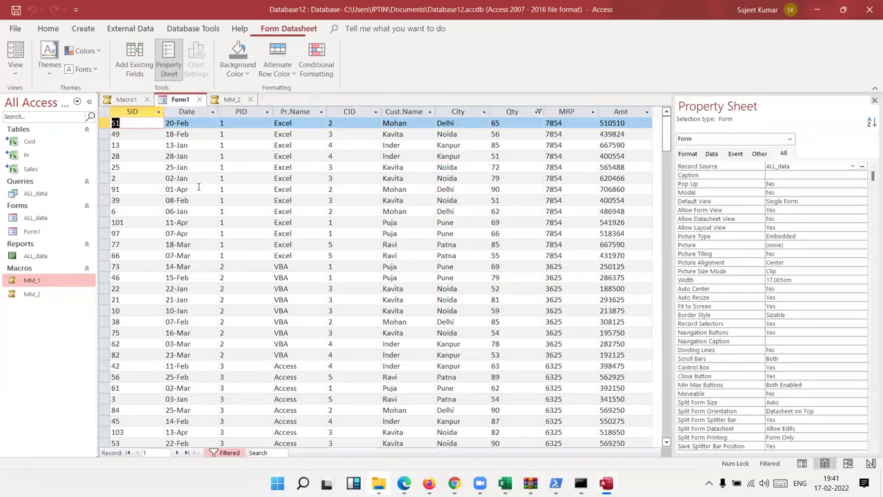
pyautogui.click(393, 177)
pyautogui.scroll(-3, 392, 171)
pyautogui.scroll(3, 413, 165)
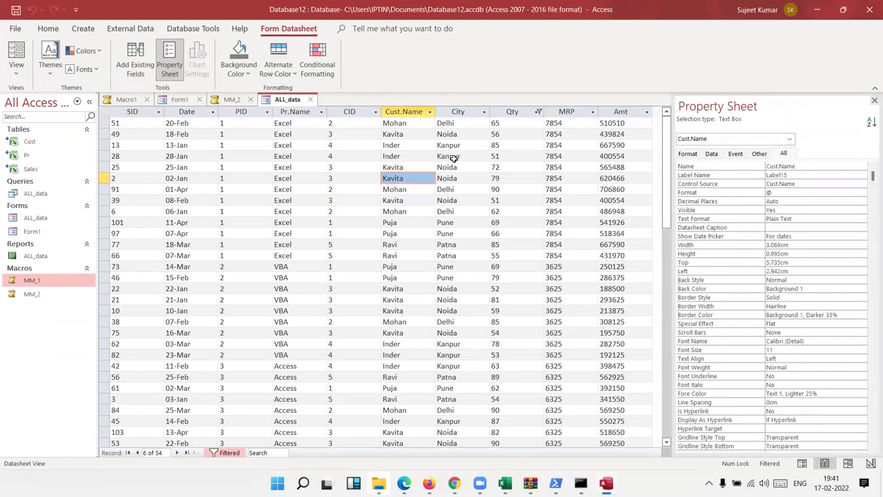
pyautogui.click(506, 109)
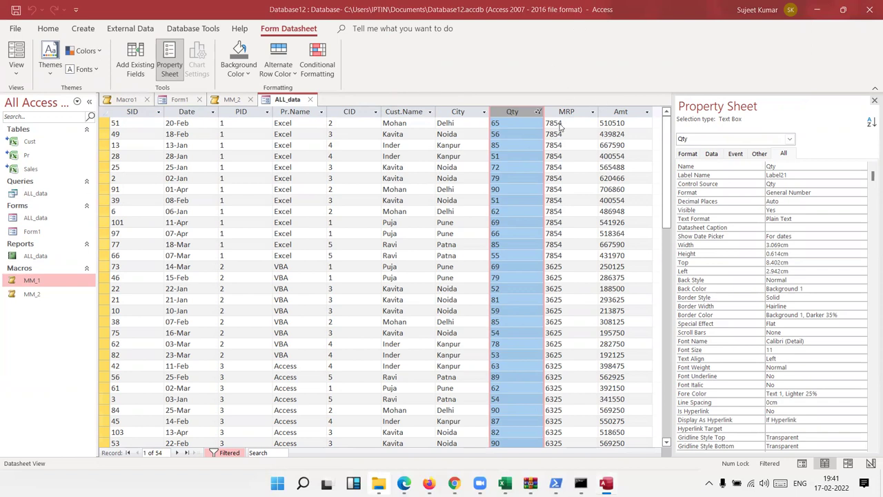
# View MM_2's Add New Action list and Clipboard pane without changes, ending on the blank Macro1
pyautogui.click(232, 99)
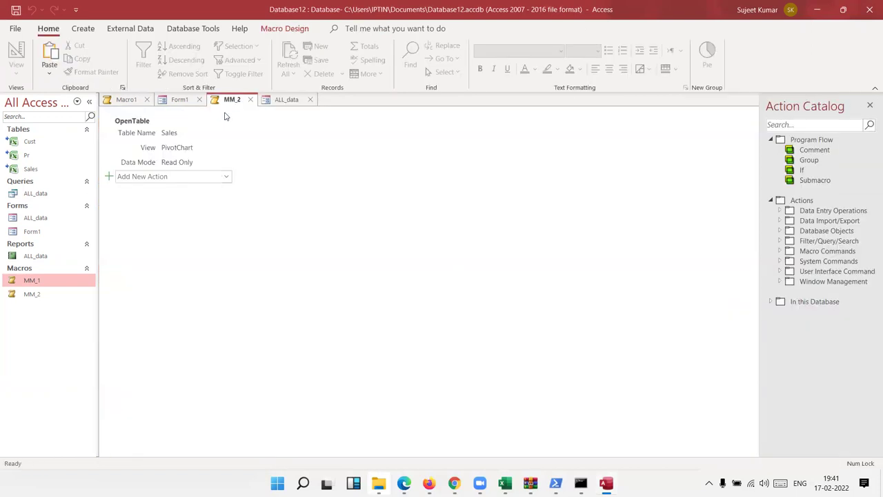
pyautogui.click(122, 87)
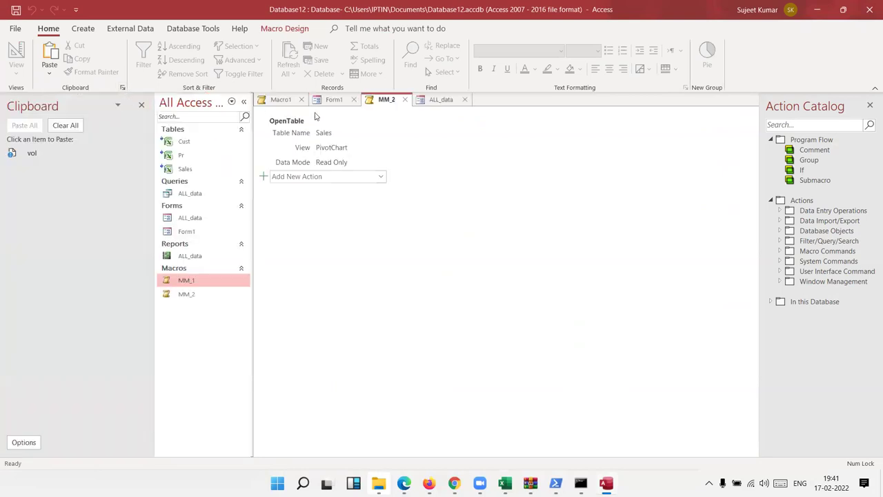
pyautogui.click(380, 176)
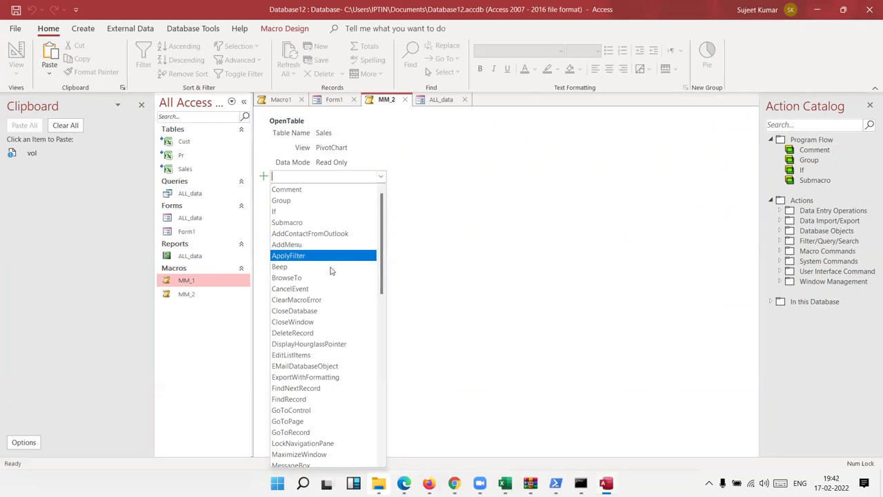
pyautogui.click(441, 252)
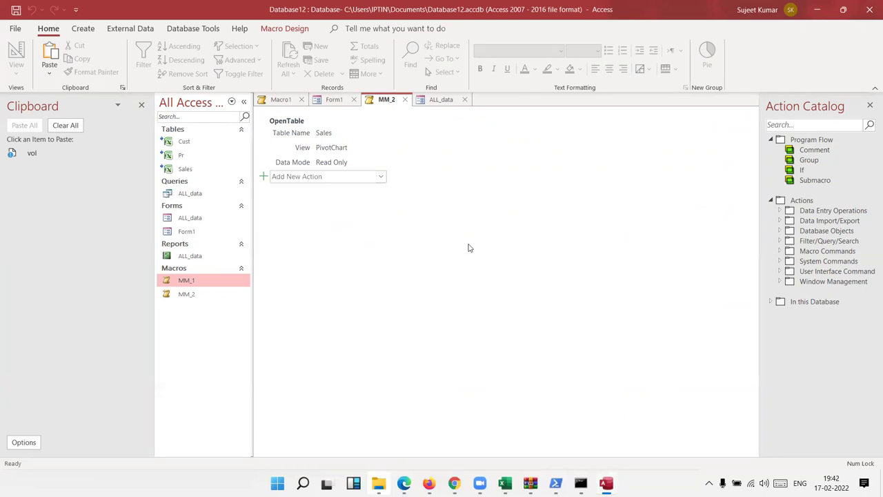
pyautogui.click(243, 105)
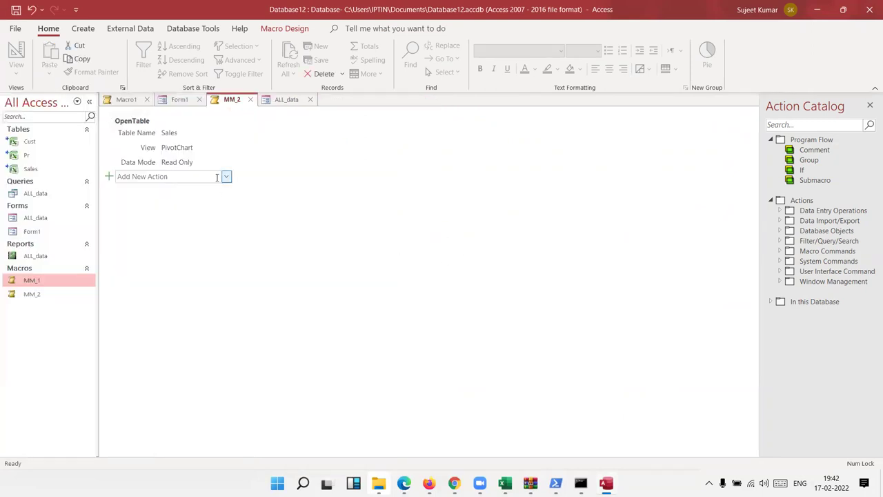
pyautogui.click(122, 87)
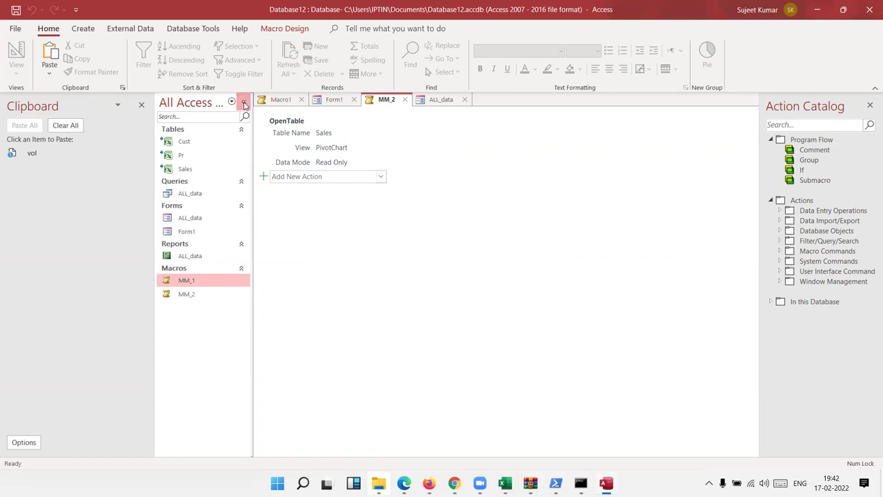
pyautogui.click(142, 106)
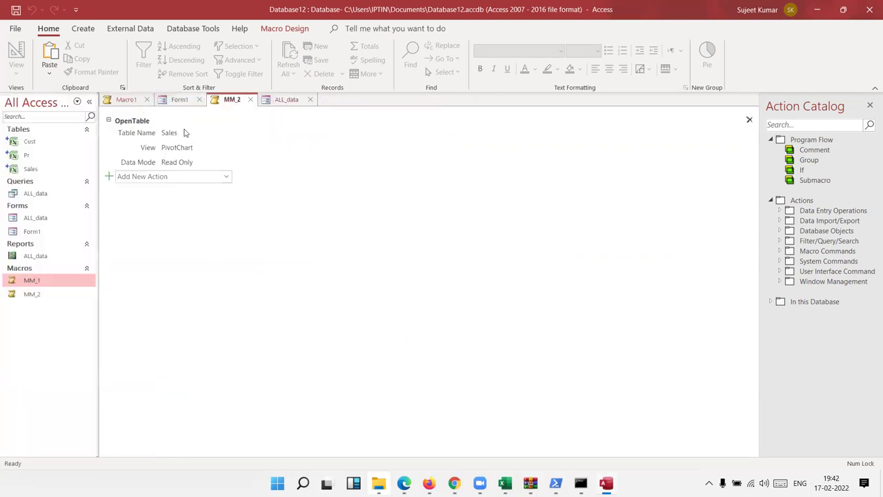
pyautogui.click(131, 100)
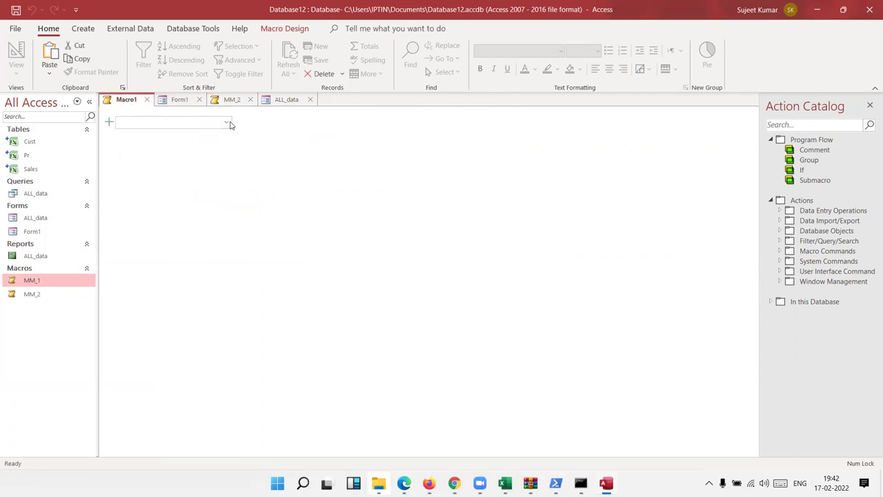
# Try a SetFilter action in Macro1, then close Macro1 without saving
pyautogui.click(226, 121)
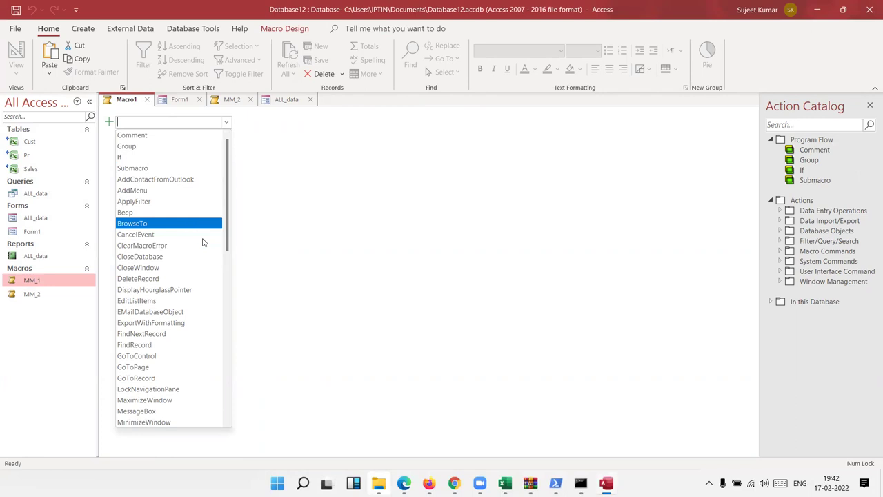
pyautogui.scroll(-3, 201, 289)
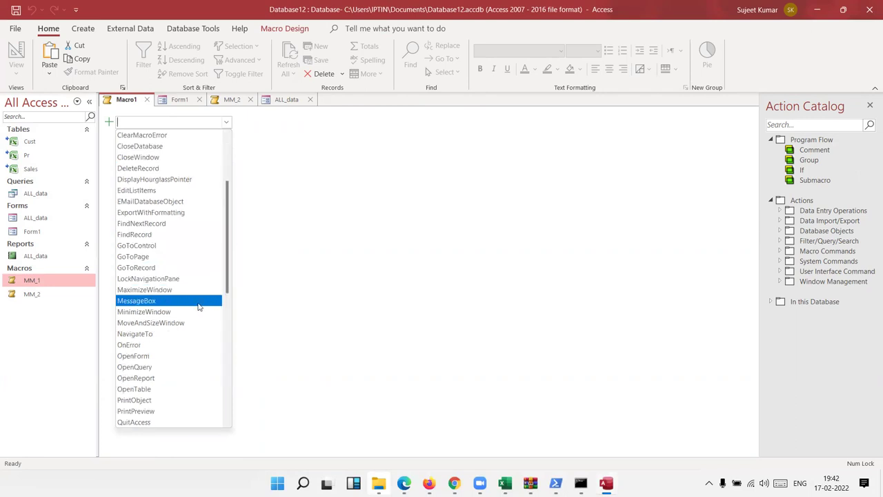
pyautogui.scroll(-3, 196, 302)
pyautogui.scroll(-3, 200, 302)
pyautogui.scroll(-3, 200, 301)
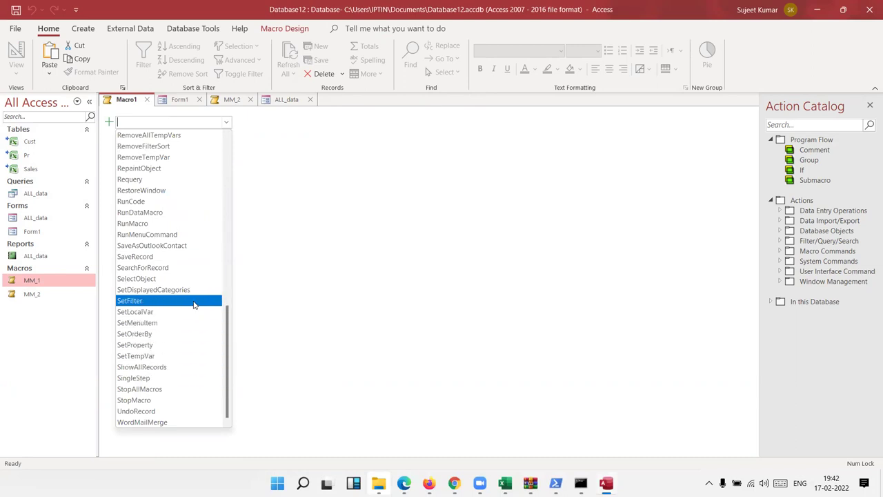
pyautogui.click(193, 305)
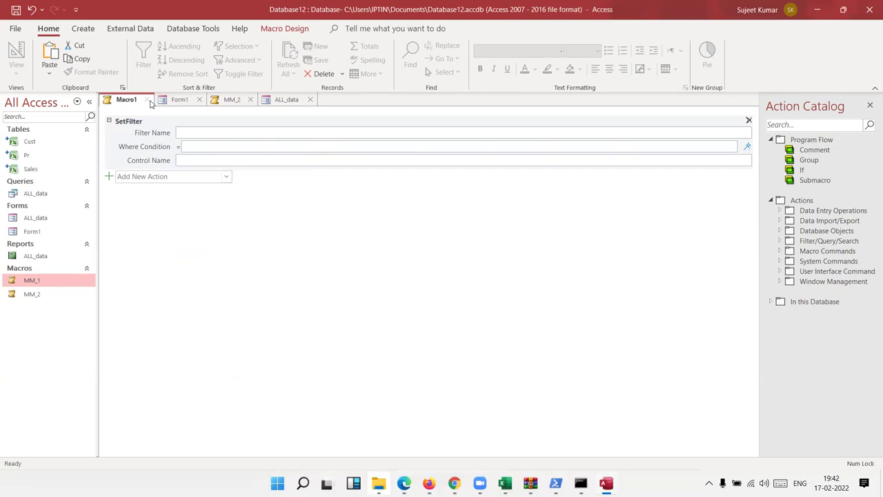
pyautogui.click(146, 100)
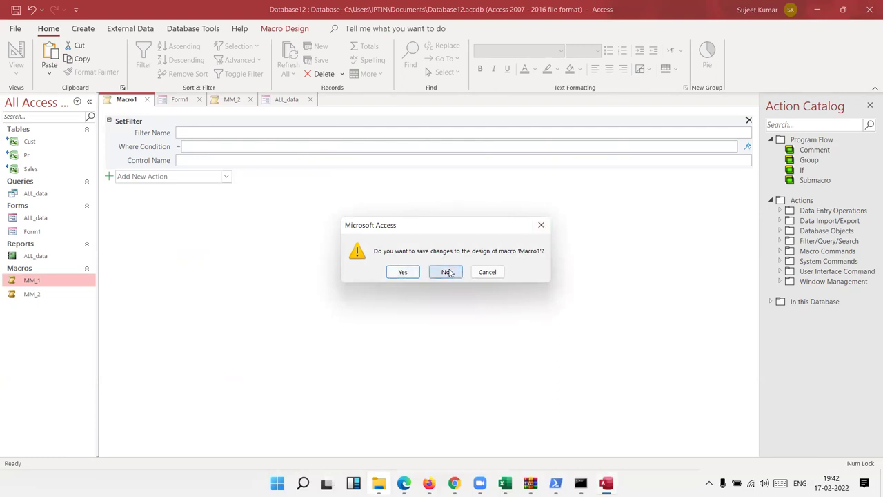
pyautogui.click(447, 272)
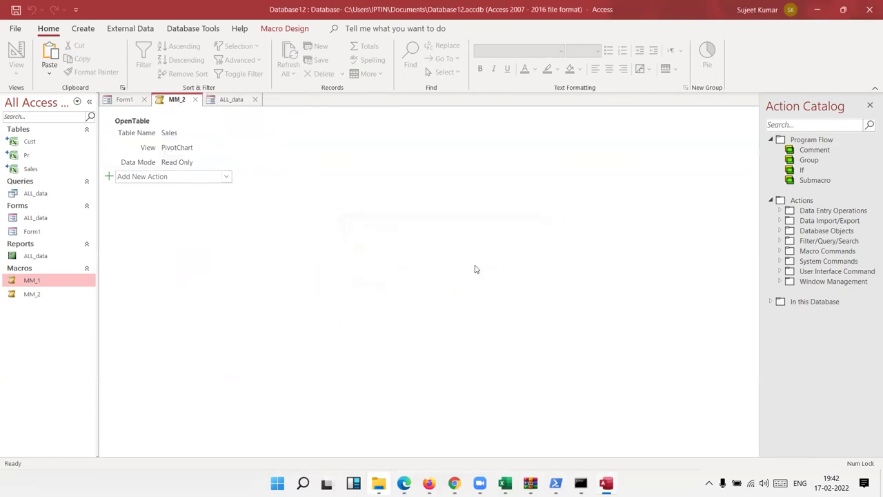